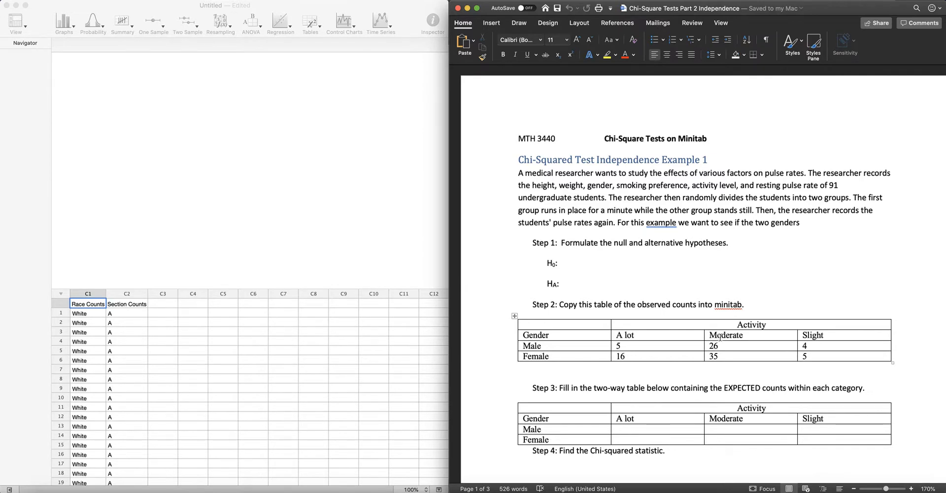
Fill in the null hypothesis H0 in red 18-point text as "Activity Level independent of Gender (no relationship)".
click(590, 263)
click(625, 55)
click(577, 39)
click(577, 40)
click(577, 40)
click(577, 39)
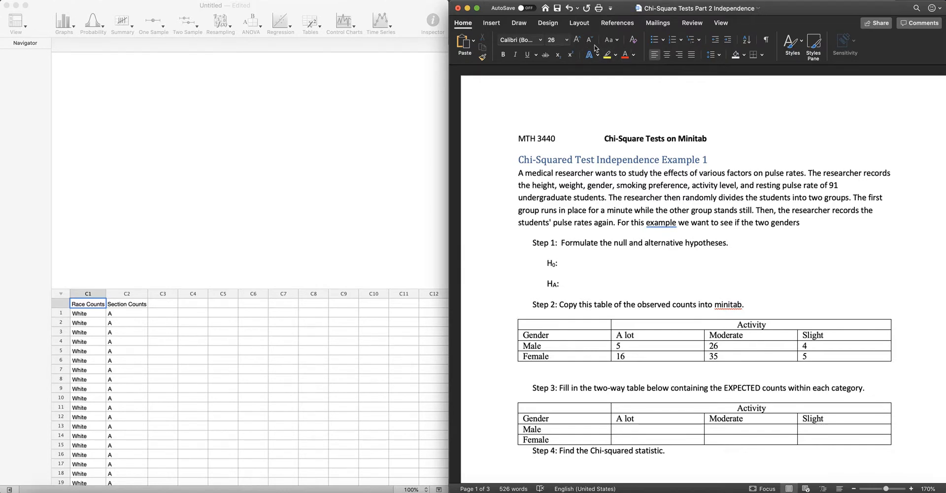
click(591, 40)
click(579, 267)
text(Act)
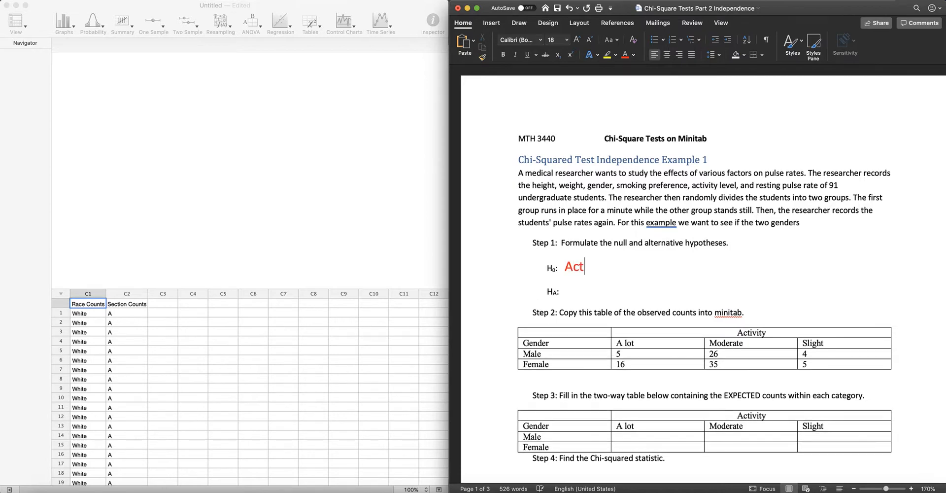
text(ivity Level inde)
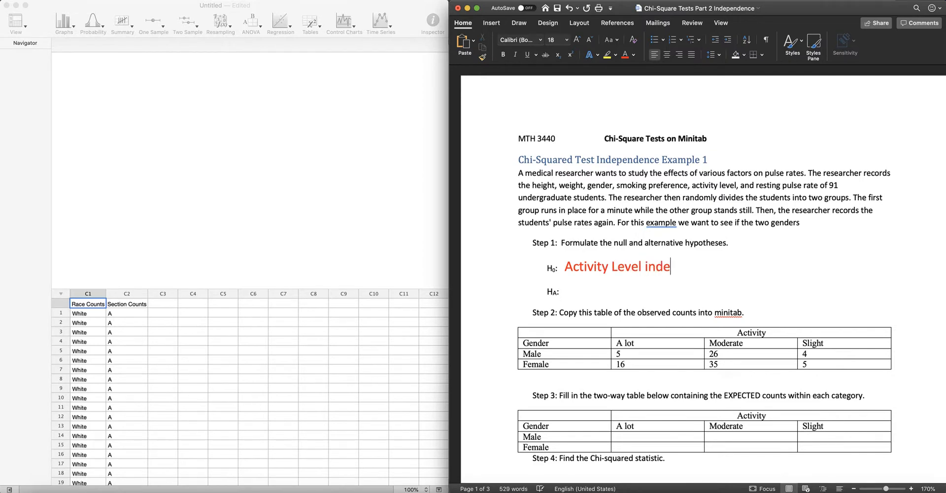
text(pendent of Gent)
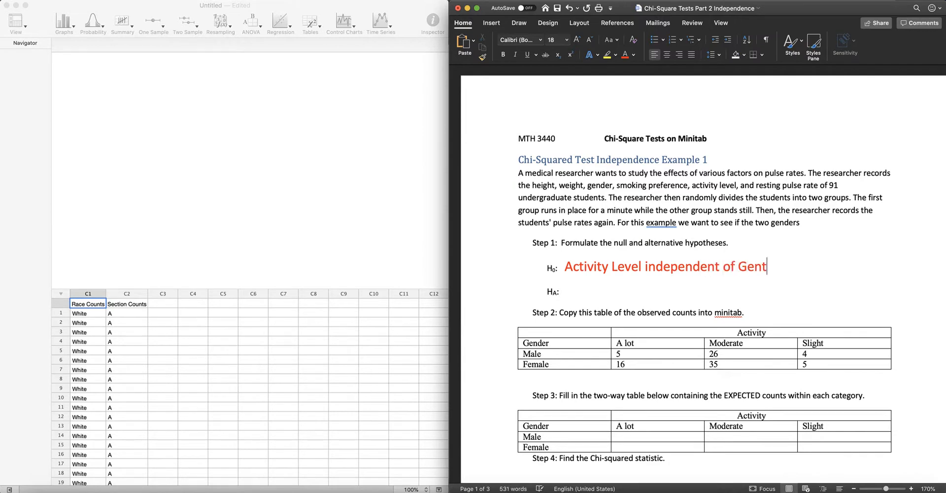
key(BackSpace)
text(der (no rel)
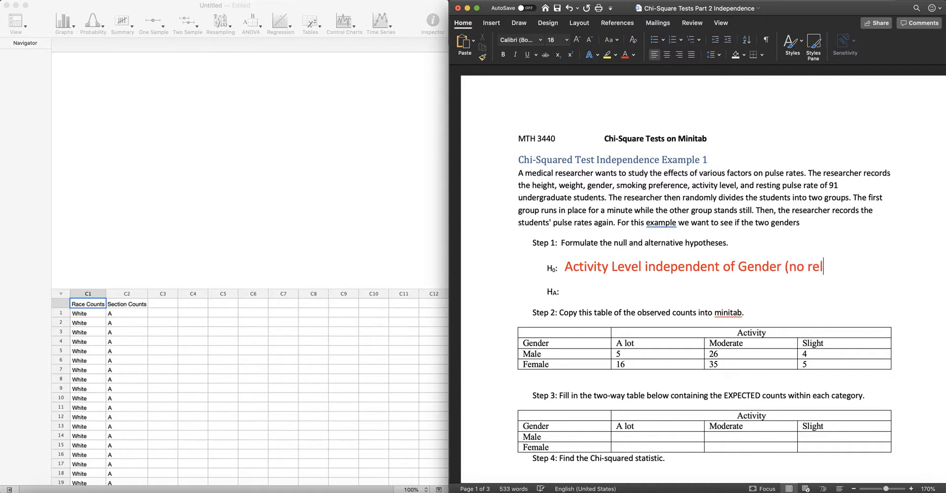
text(ationship))
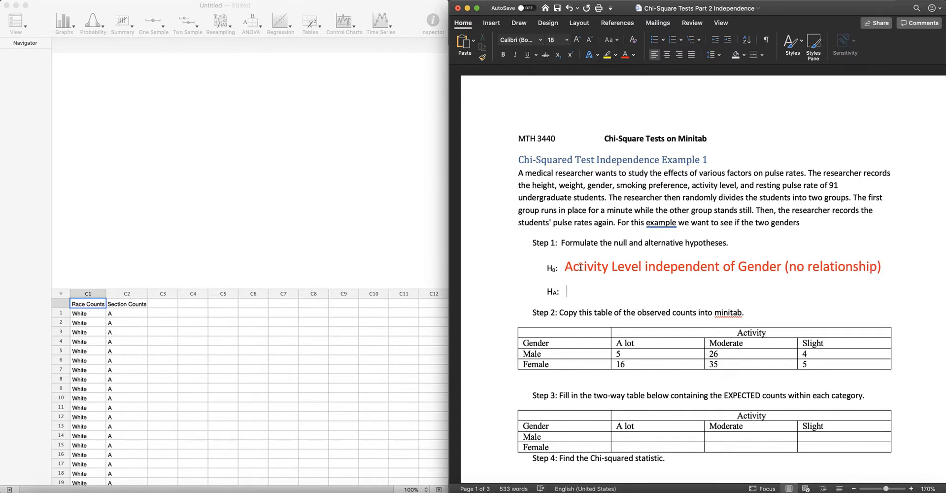
Fill in the alternative hypothesis HA in red 20-point text as "Activity Level not independent of Gender (relationship)".
click(577, 41)
text(A)
key(BackSpace)
text(Act)
key(BackSpace)
key(BackSpace)
key(BackSpace)
click(591, 41)
text(Activit)
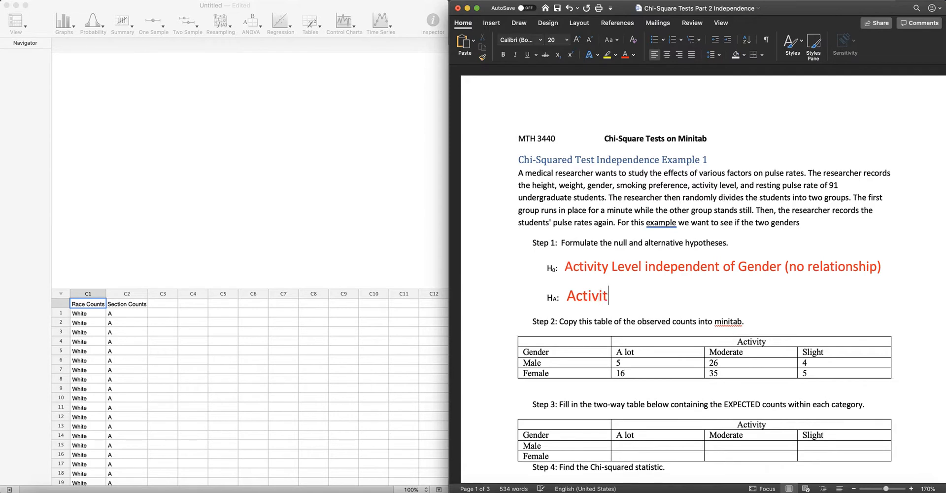
text(y leve)
key(BackSpace)
key(BackSpace)
key(BackSpace)
key(BackSpace)
text(Lebe)
key(BackSpace)
key(BackSpace)
text(vel in)
key(BackSpace)
text(l not inde)
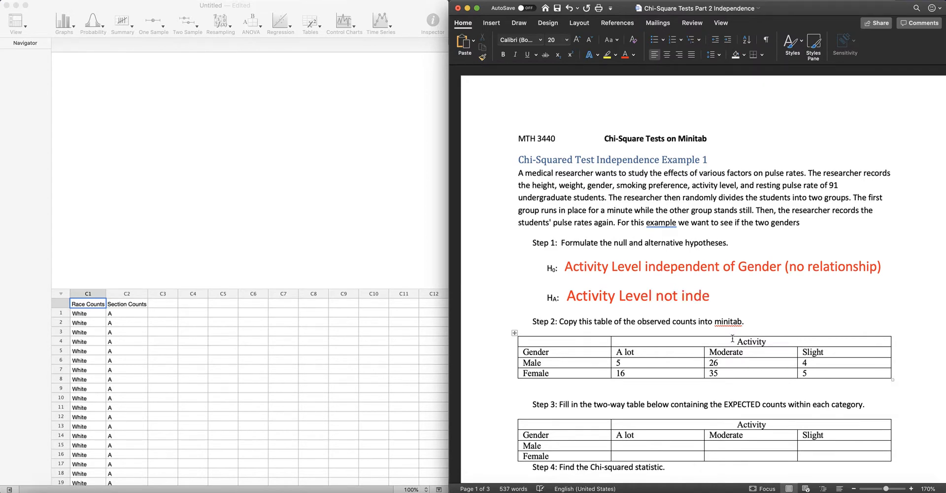
text(pendent of Gender)
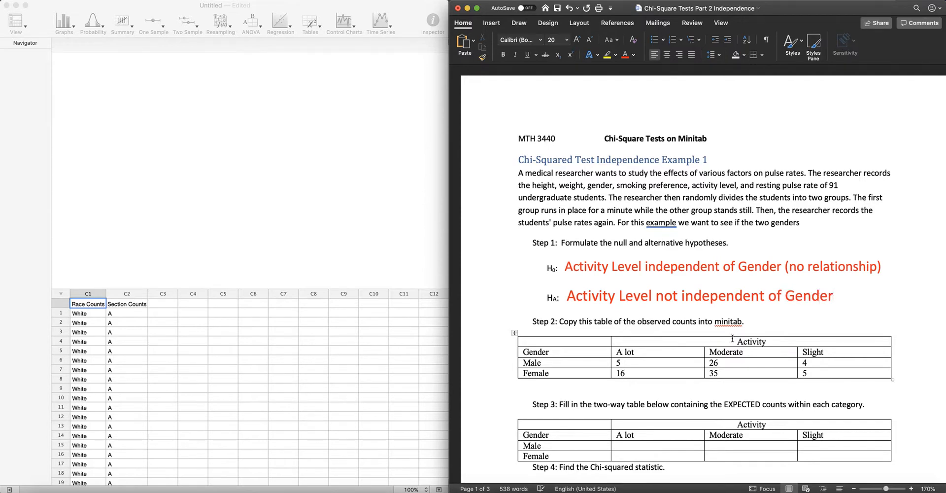
text( (relationship))
Copy the observed counts from the Gender header row through the Female row into the Minitab worksheet, starting at the C4 column name.
scroll(703, 273, down, 5)
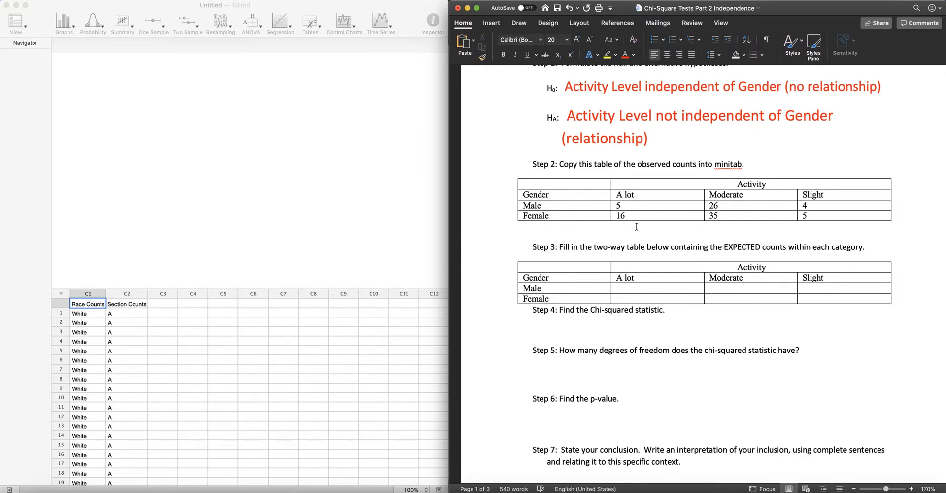
drag(523, 197, 851, 213)
key(super+c)
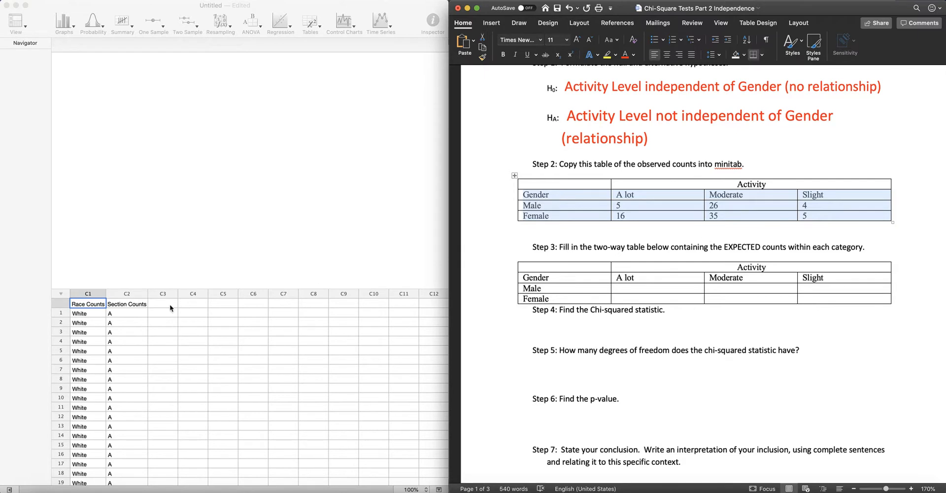
click(215, 311)
click(222, 305)
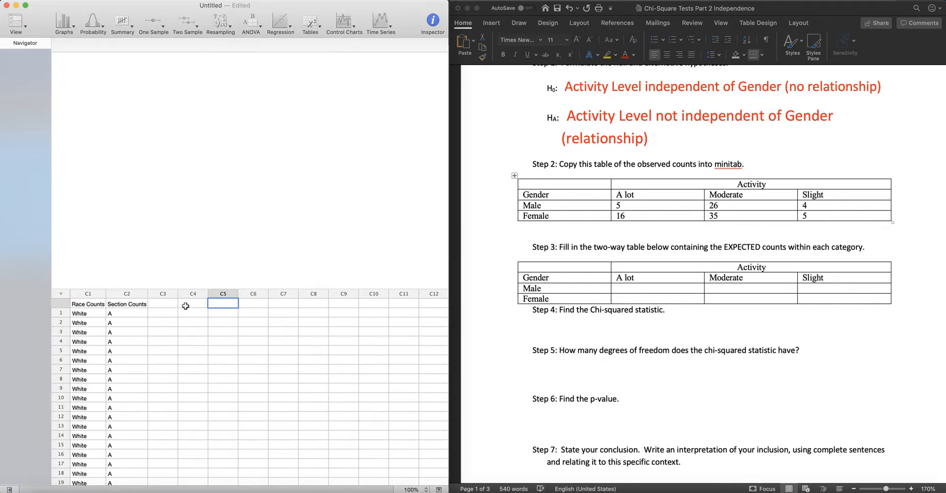
click(204, 304)
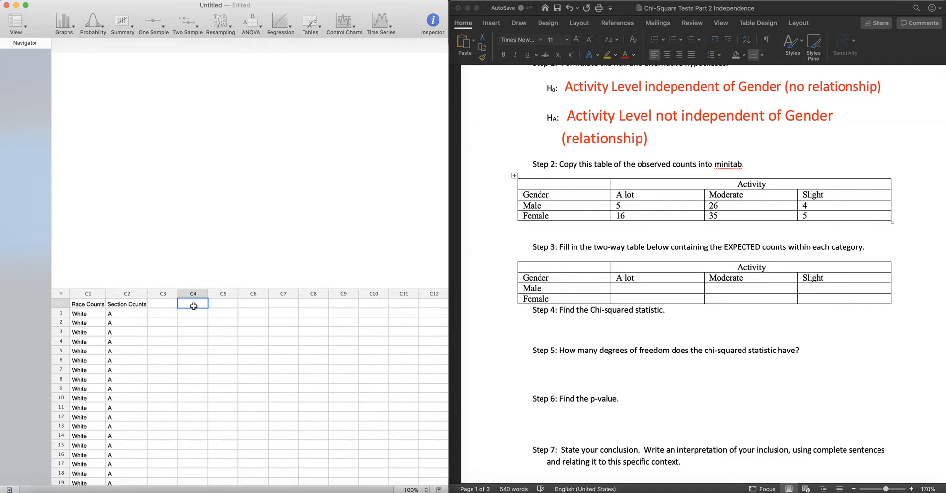
key(super+v)
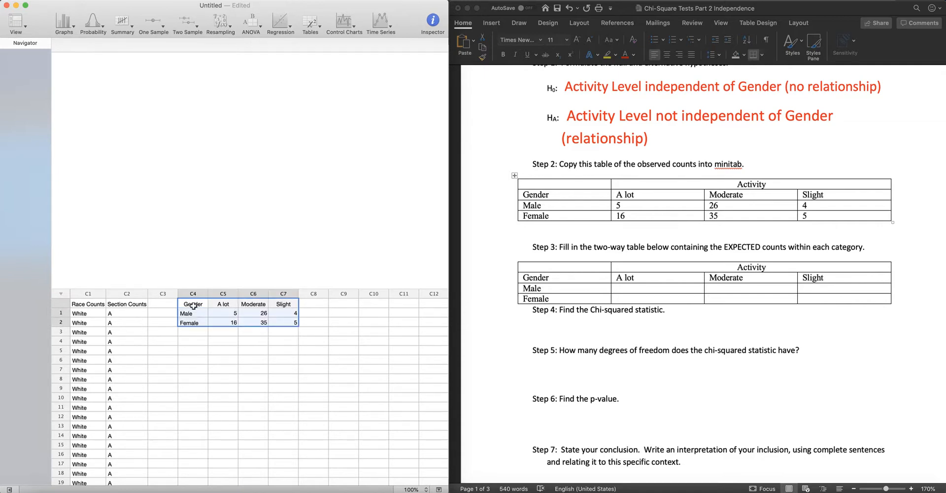
click(193, 306)
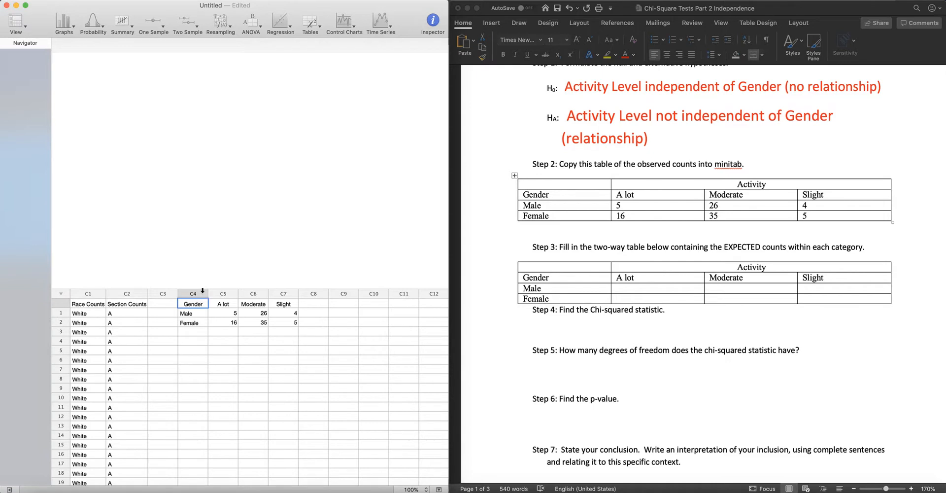
click(196, 314)
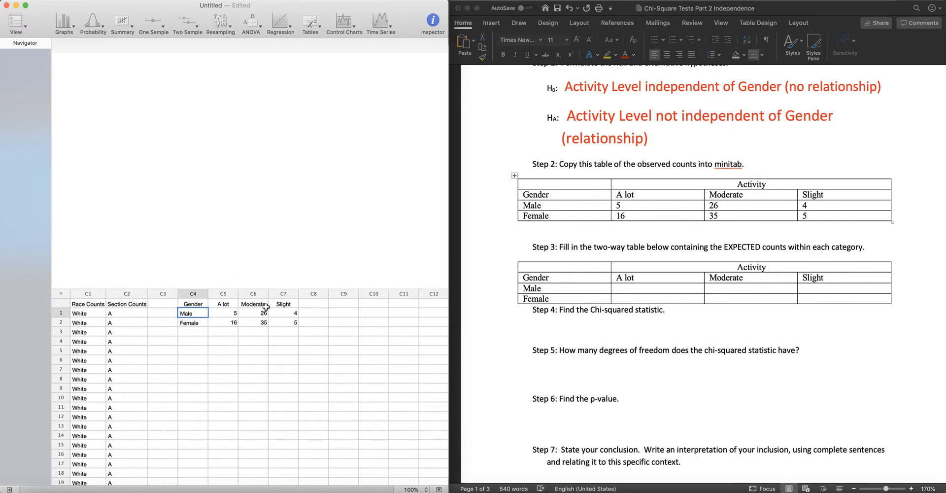
click(294, 314)
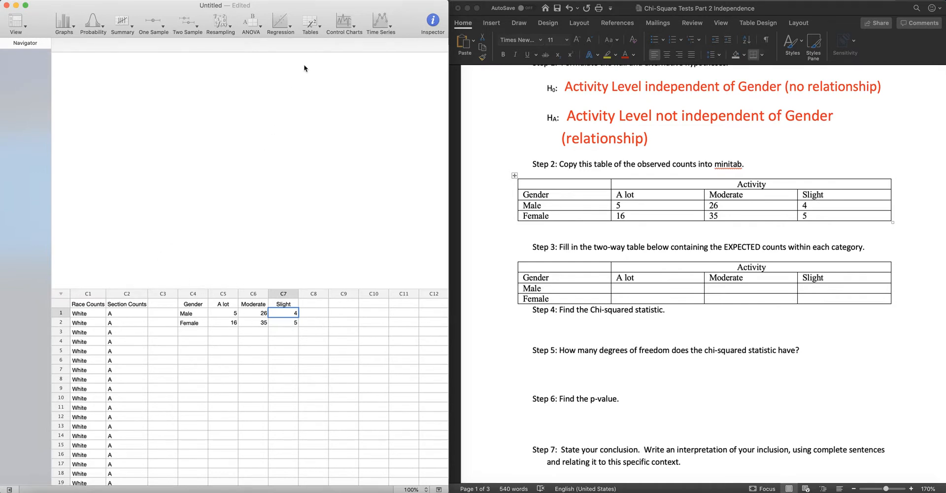
Start a Cross Tabulation and Chi-Square analysis using summarized data in a two-way table.
click(318, 27)
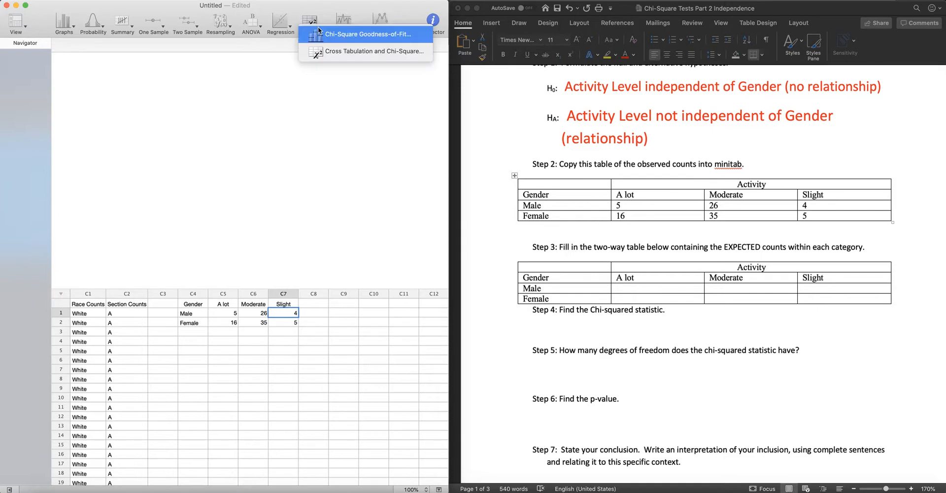
click(338, 52)
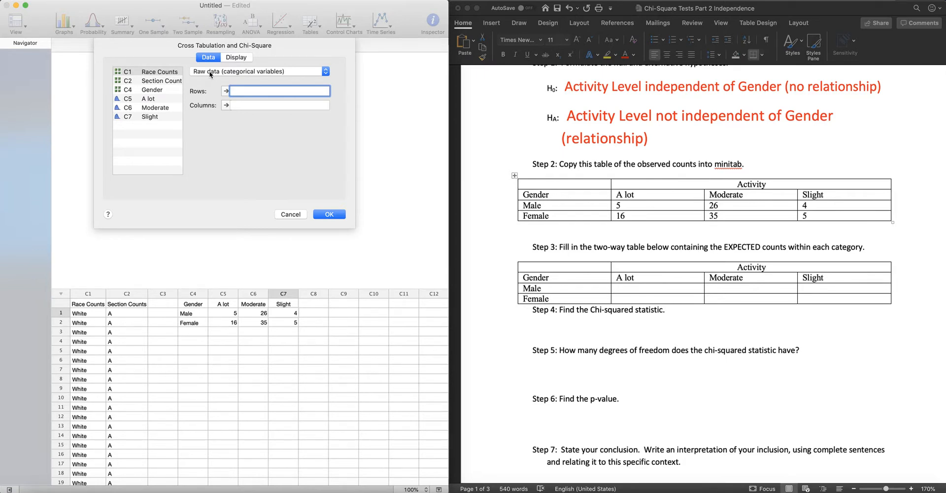
click(261, 73)
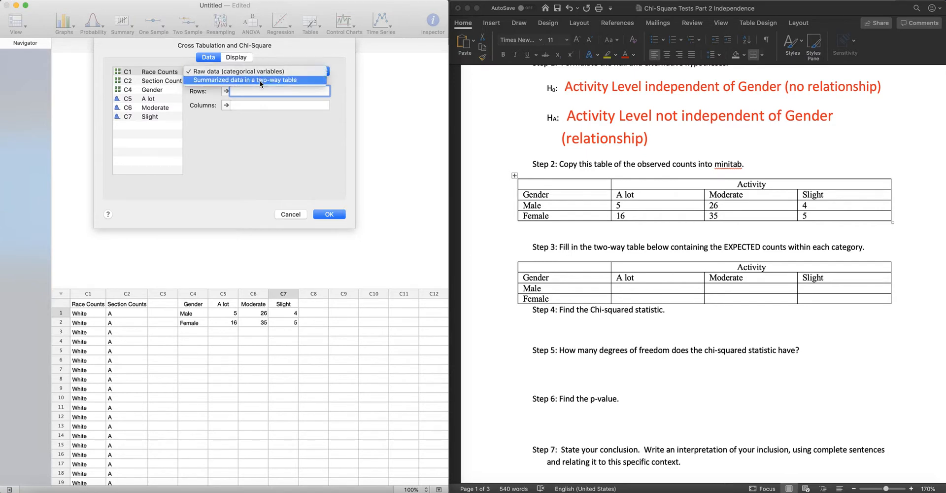
click(261, 81)
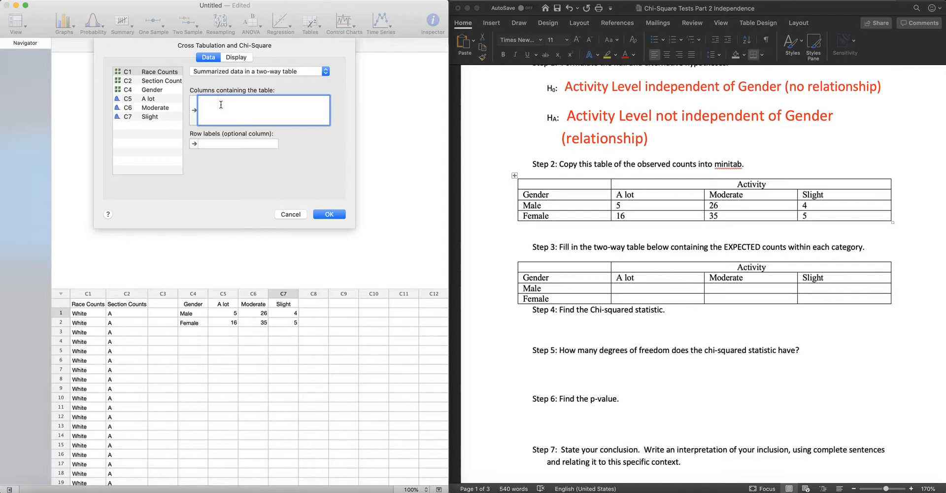
Assign A lot, Moderate and Slight as the columns containing the table and Gender as the row labels.
double_click(151, 99)
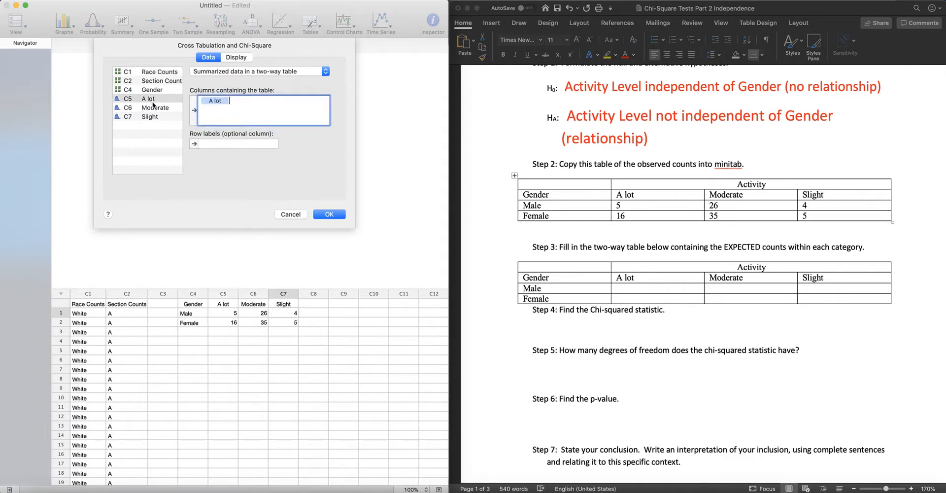
click(157, 110)
double_click(157, 112)
double_click(156, 118)
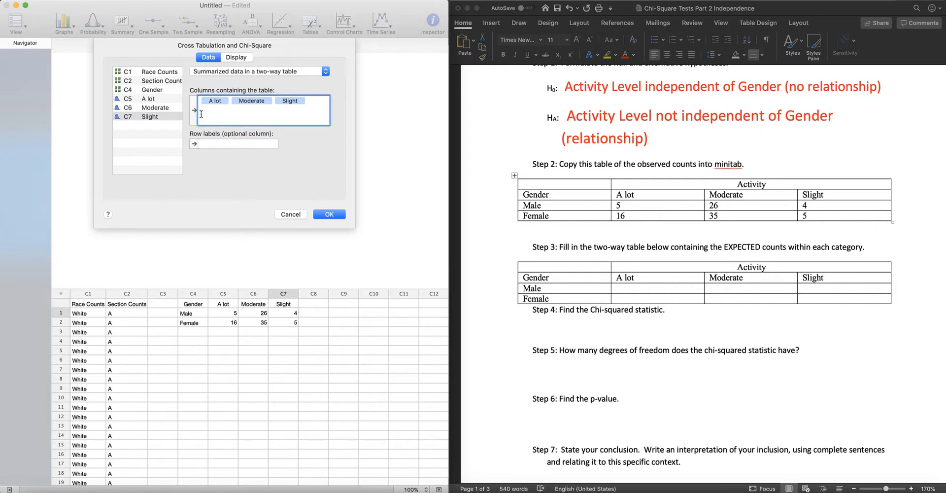
click(206, 144)
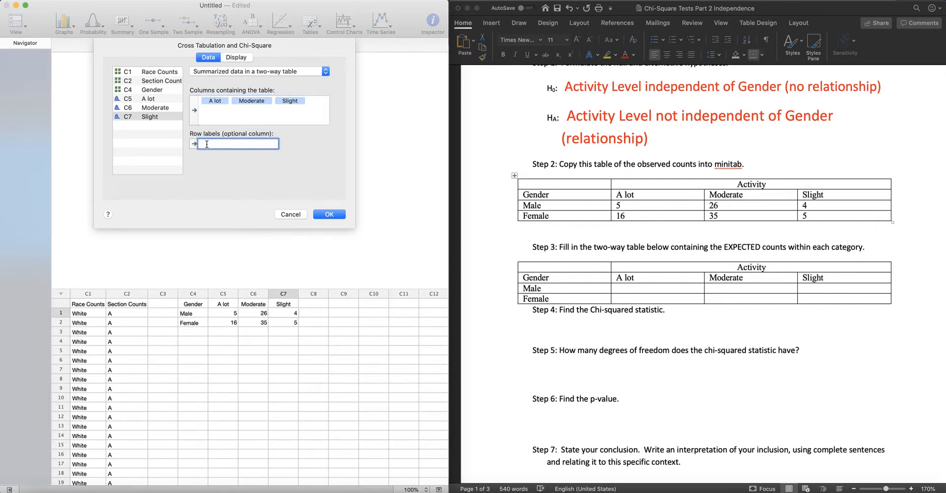
double_click(155, 90)
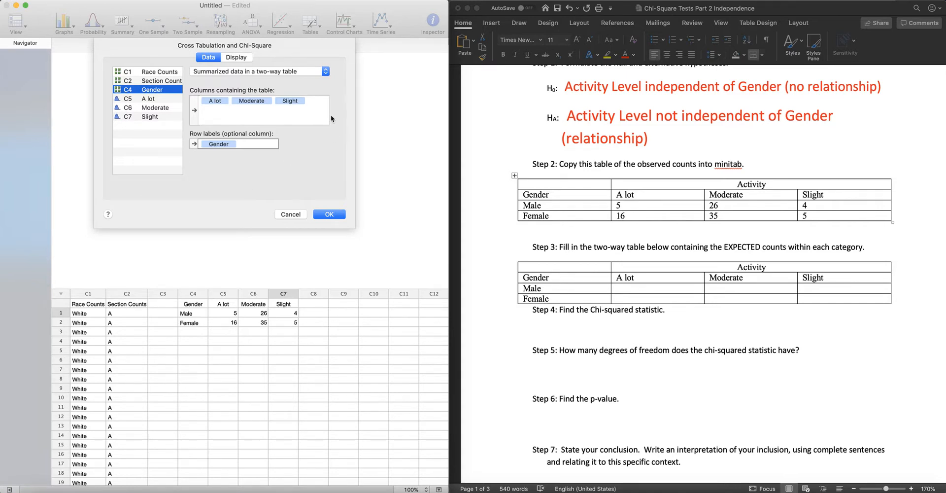
Include the chi-square test for association, expected cell counts and each cell's contribution to chi-square, and run the analysis.
click(235, 58)
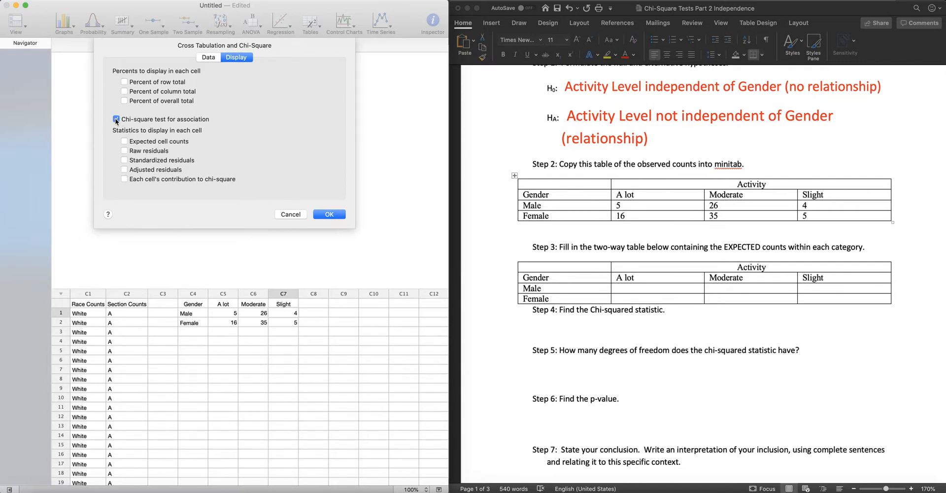
click(125, 141)
click(329, 214)
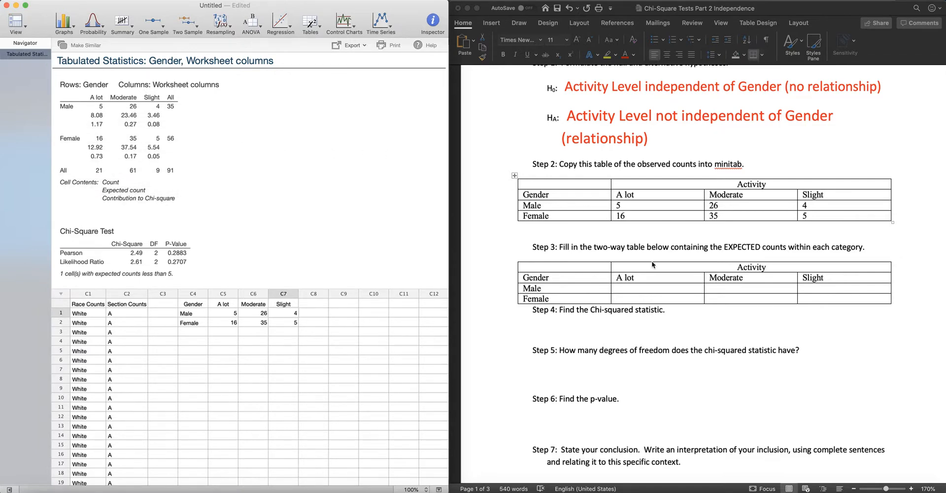
In the Word document, fill the Male row of expected counts with 8.08, 23.46 and 3.46, and highlight 3.46 in yellow.
click(661, 295)
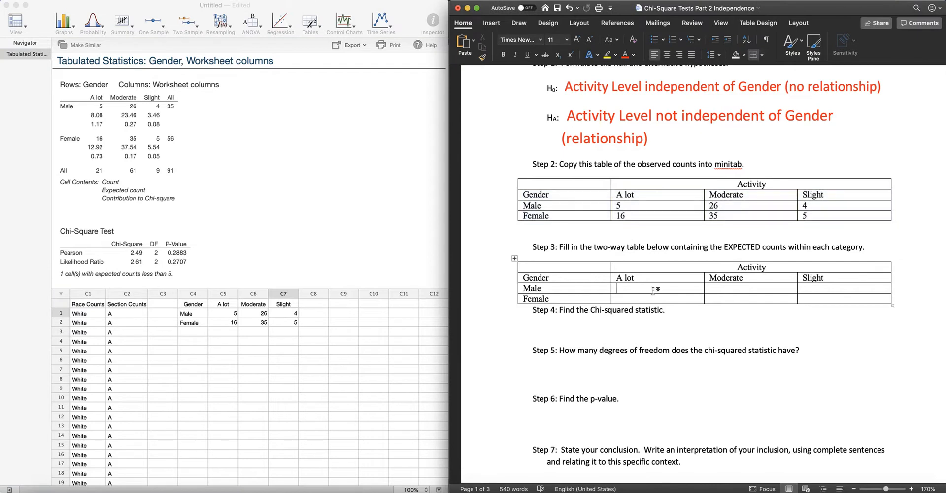
click(661, 291)
text(8.08)
click(757, 287)
text(23.46)
key(Tab)
text(3.46)
drag(833, 289, 801, 289)
click(607, 54)
Fill the Female row of the expected counts table with 12.92, 37.54 and 5.54.
click(633, 300)
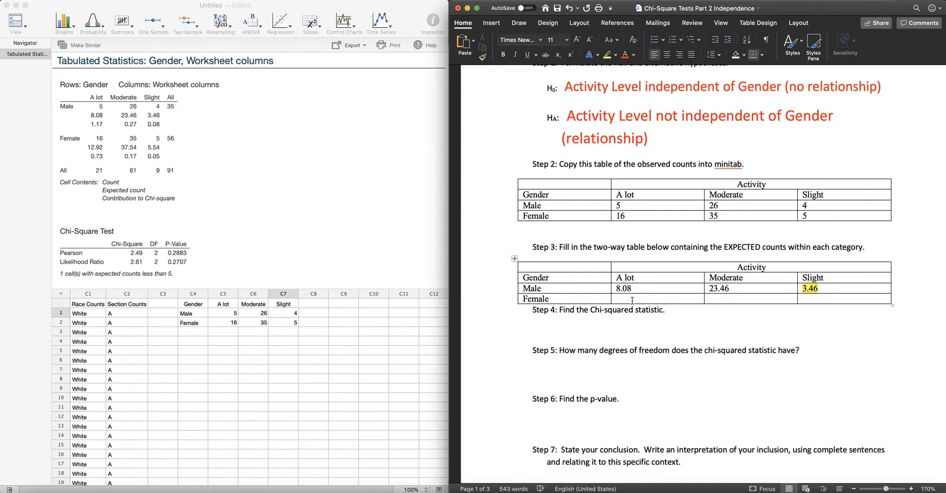
text(12.92)
key(Tab)
text(37.54)
key(Tab)
text(5.54)
Answer Step 4 below the question in red 16-point text with "Test Statistic is 2.49".
click(611, 327)
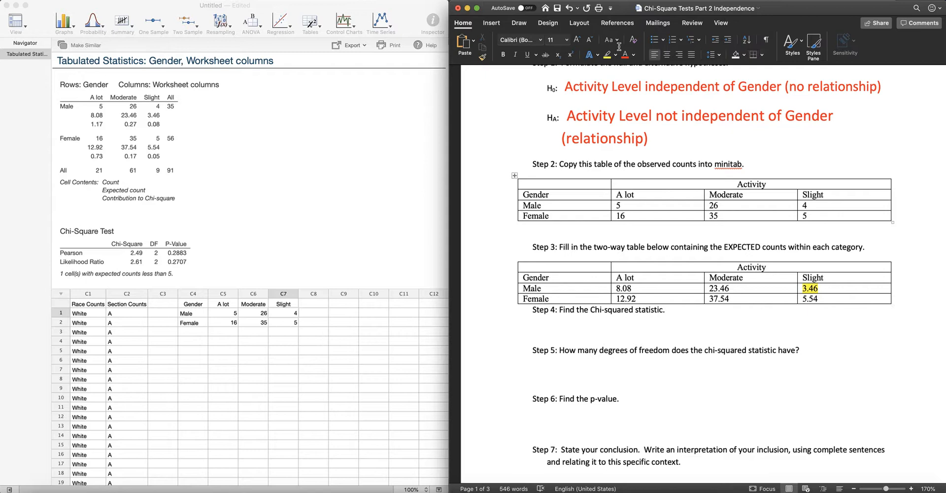
click(577, 40)
click(578, 39)
click(578, 40)
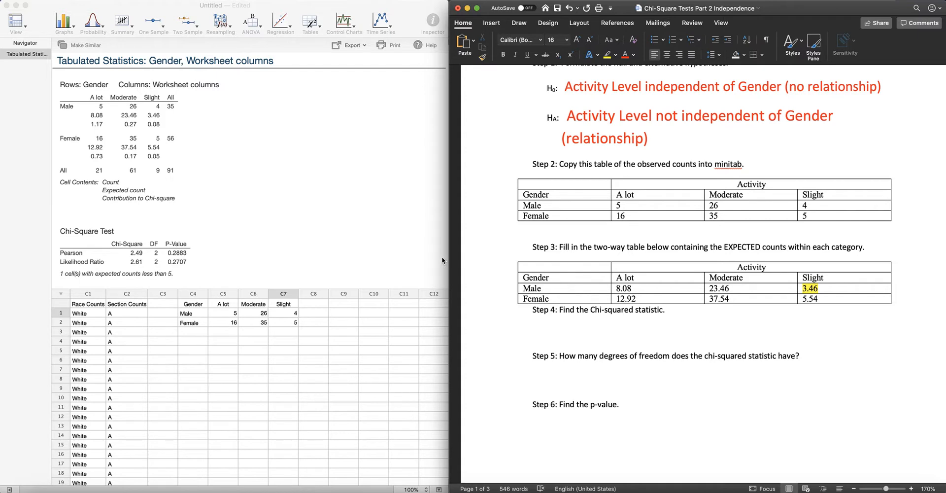
text(Test Statistic i)
key(BackSpace)
key(BackSpace)
text(c is)
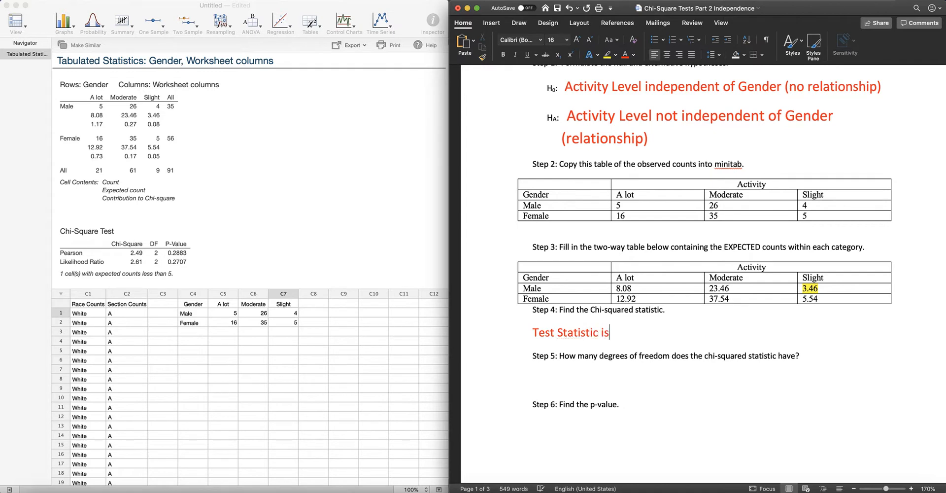
text( 2.49)
Answer Step 5 below the degrees-of-freedom question in red text with "Df=(2-1)(3-1)=1*2=2".
click(553, 375)
click(553, 375)
text(Df=)
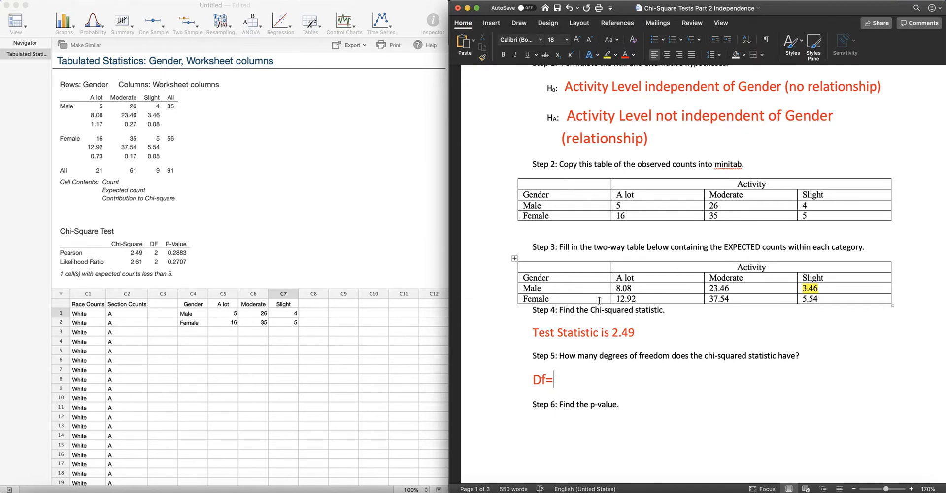
text((2-1)(3-1)=1)
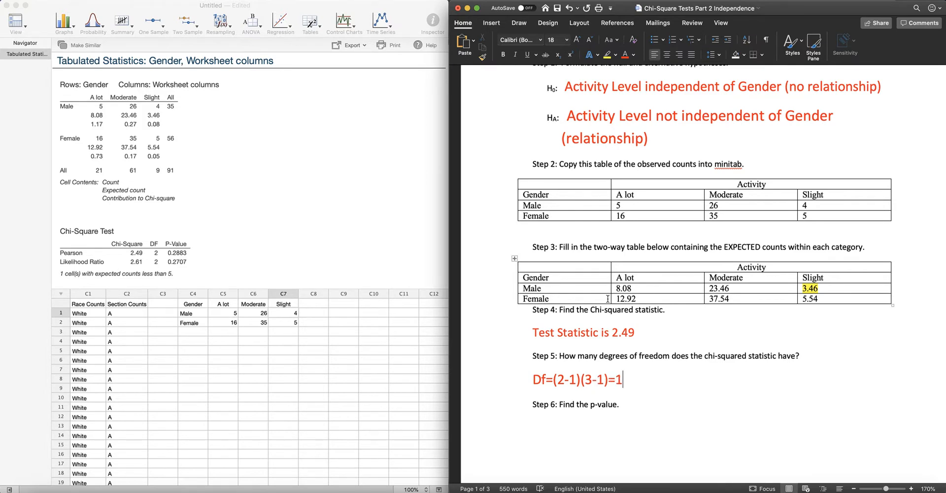
text(*2=)
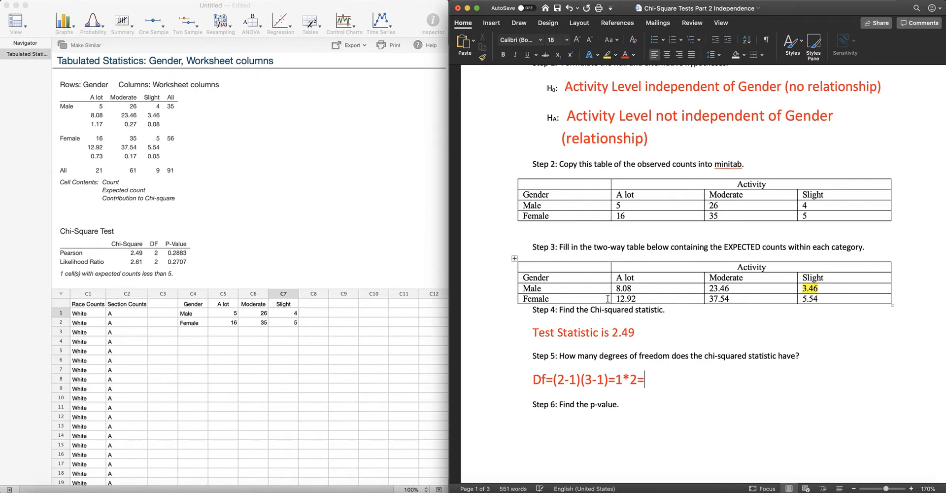
text(2)
scroll(645, 296, down, 4)
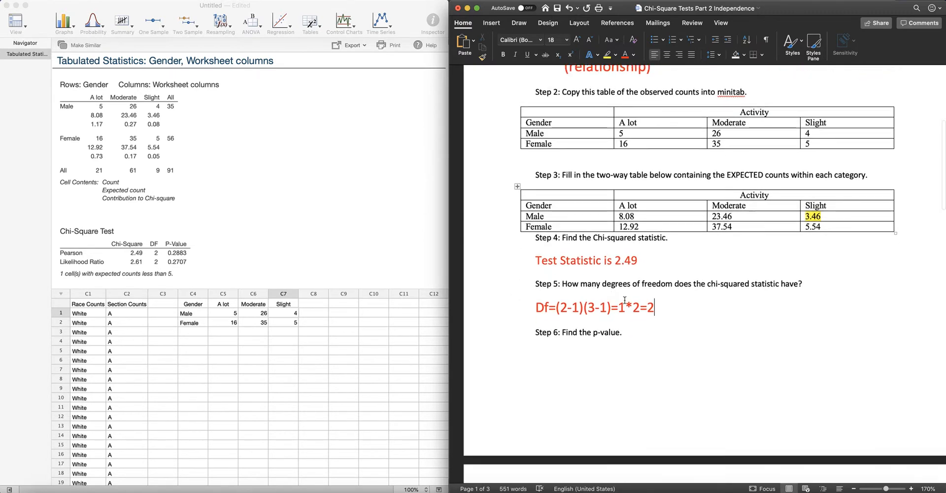
scroll(645, 296, down, 2)
scroll(645, 297, up, 4)
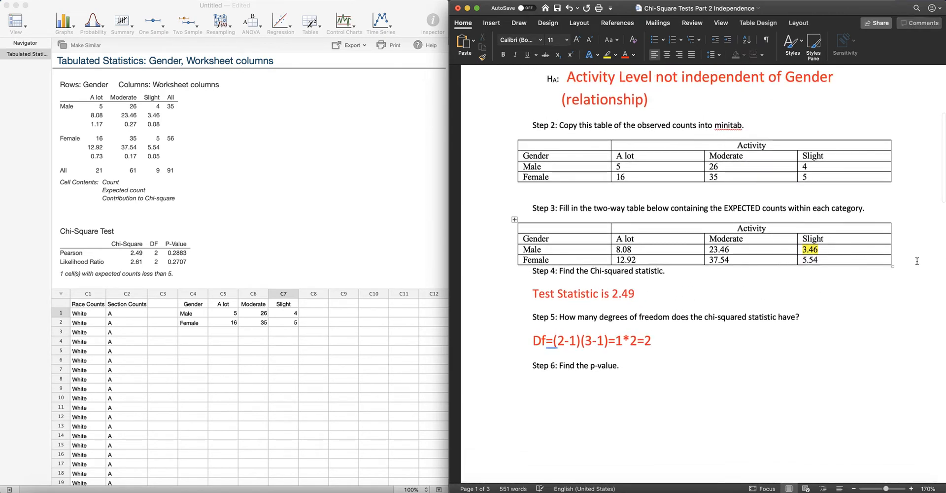
key(Return)
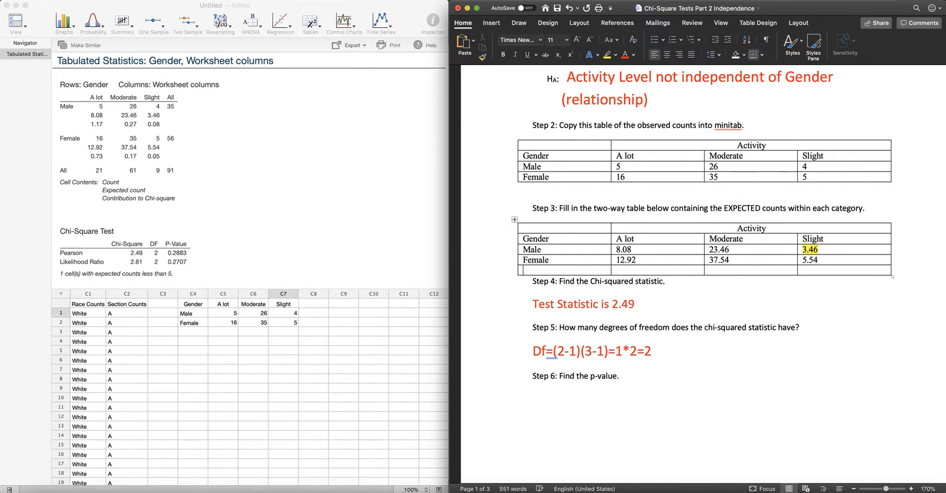
click(569, 8)
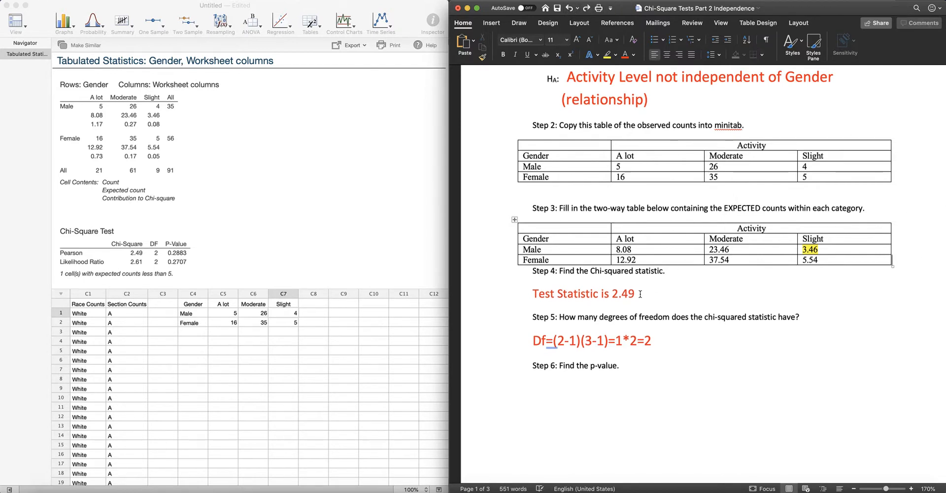
Insert a new line between the expected counts table and Step 4, and enter "!!!!!" on it.
click(533, 270)
key(Return)
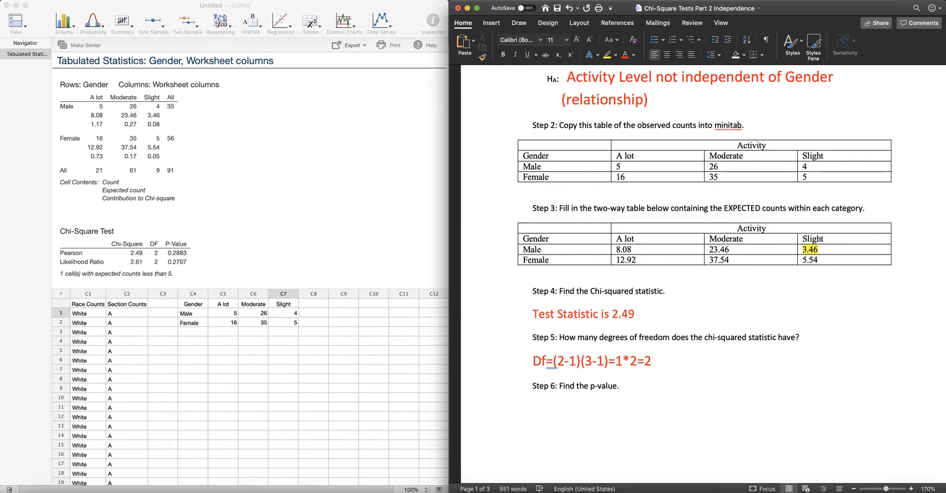
text(!!!!!)
Format the exclamation marks under the expected counts table as red 26-point text.
double_click(552, 279)
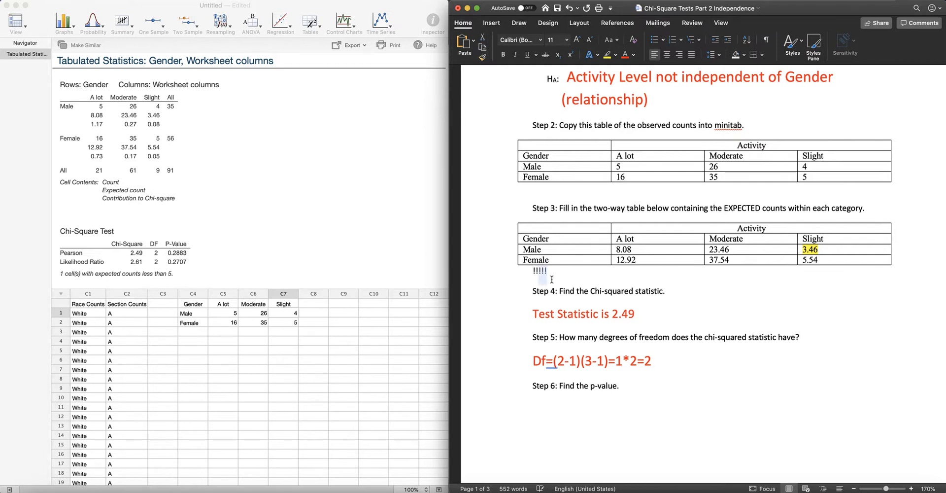
click(625, 55)
click(577, 41)
click(577, 41)
click(577, 42)
click(577, 41)
click(577, 41)
click(577, 41)
click(577, 41)
click(577, 41)
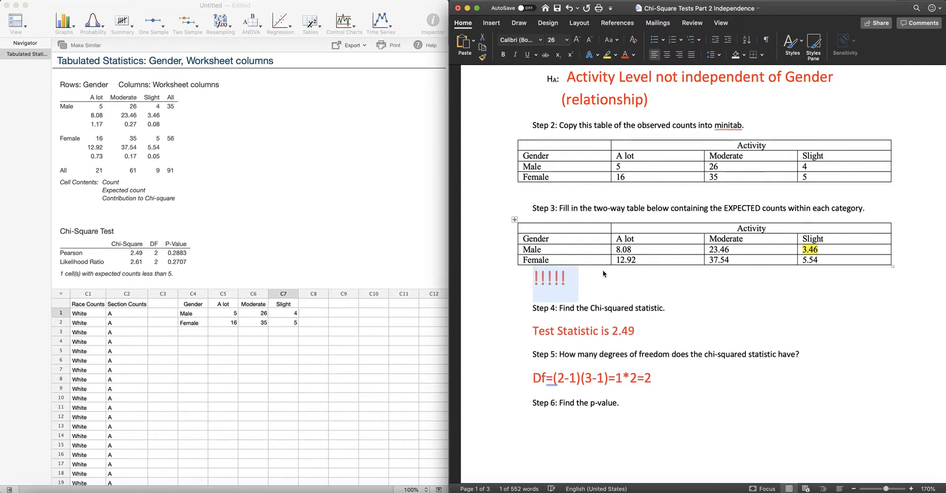
Continue the line after the exclamation marks with "Note there is an expected count below 5!!!".
click(591, 275)
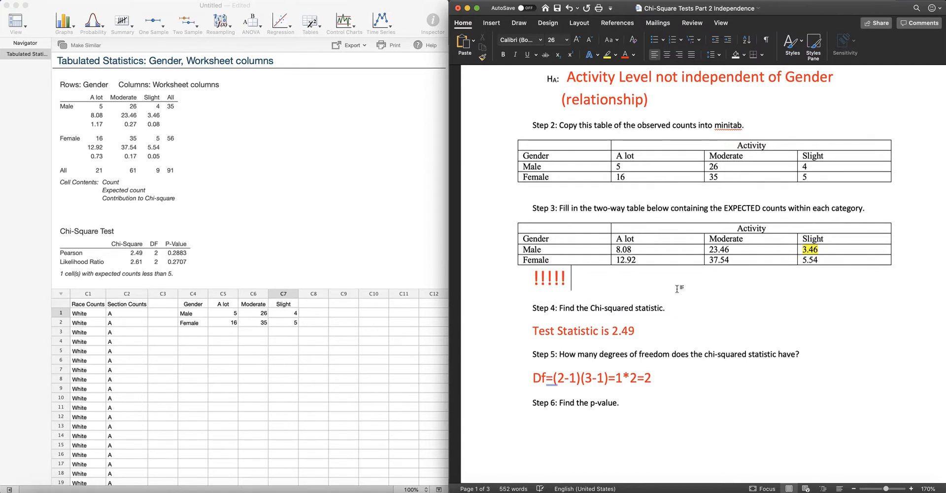
text(Note there i)
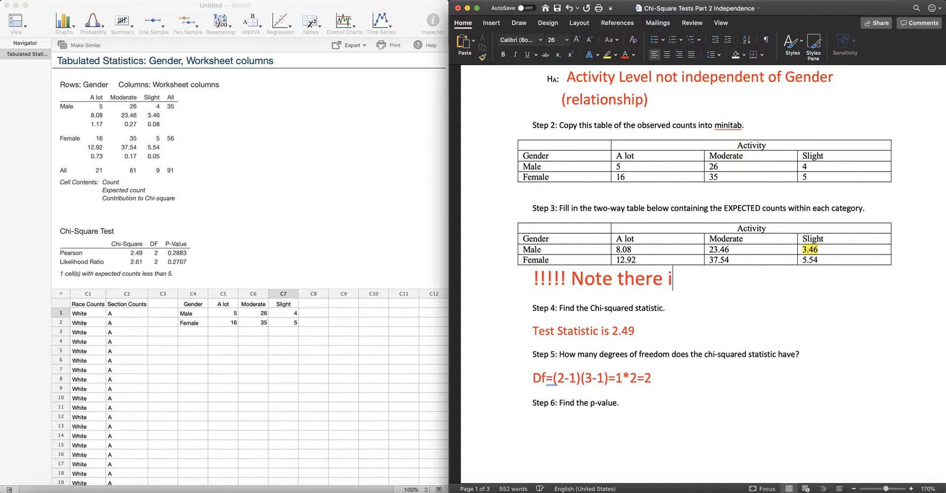
text(s an expected count below 5)
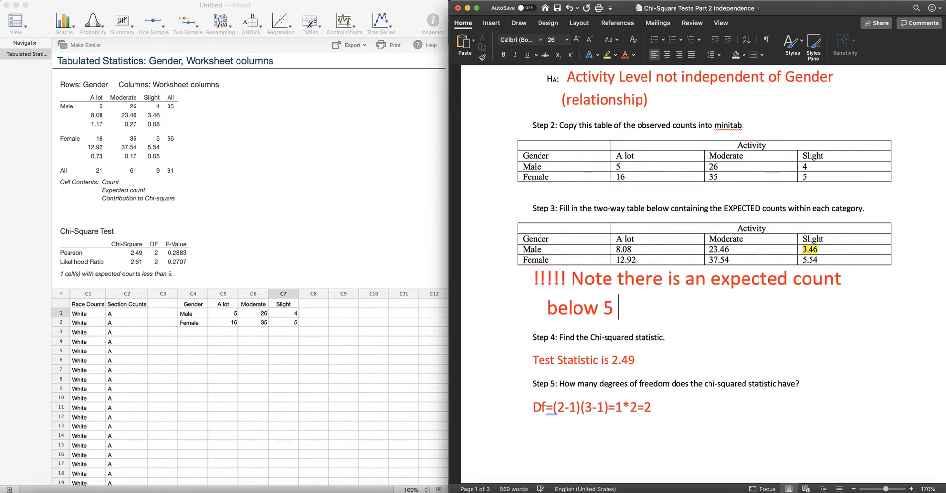
text(!!!)
click(61, 274)
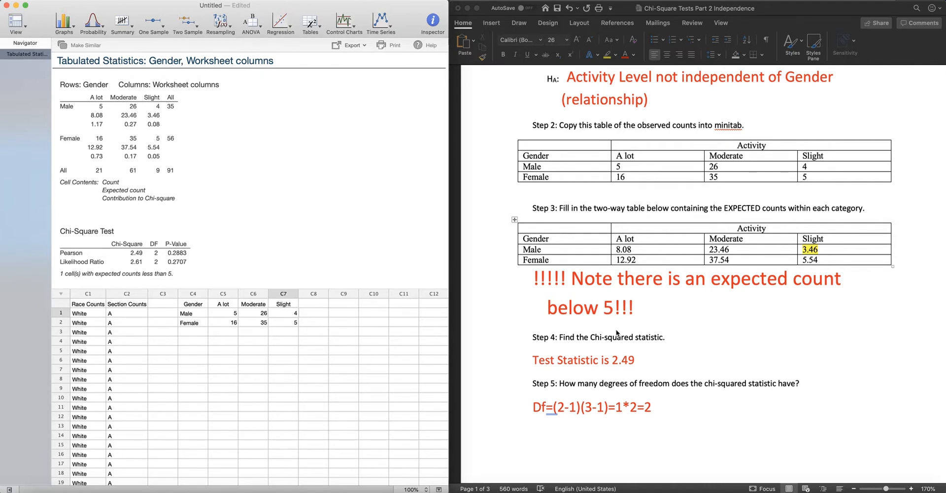
click(660, 323)
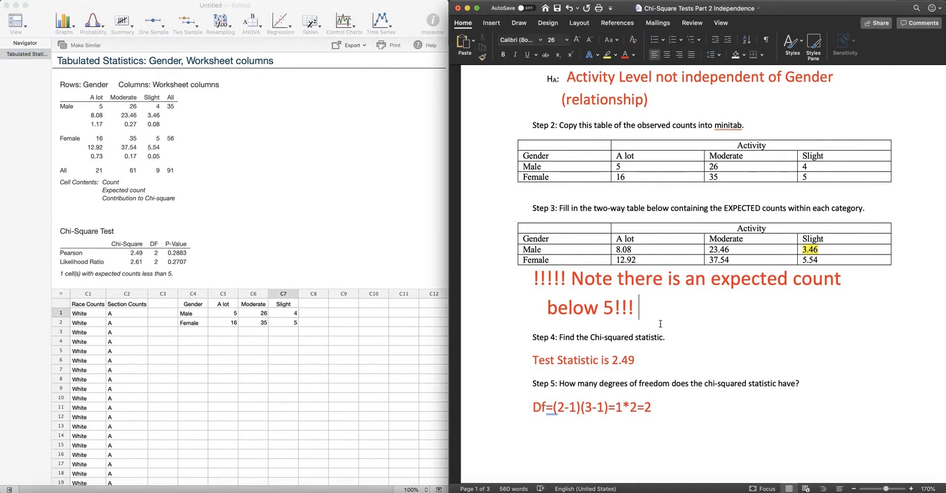
Answer Step 6 below the p-value question in red text with "0.2883>0.05 Fail to reject Ho.".
scroll(661, 323, down, 2)
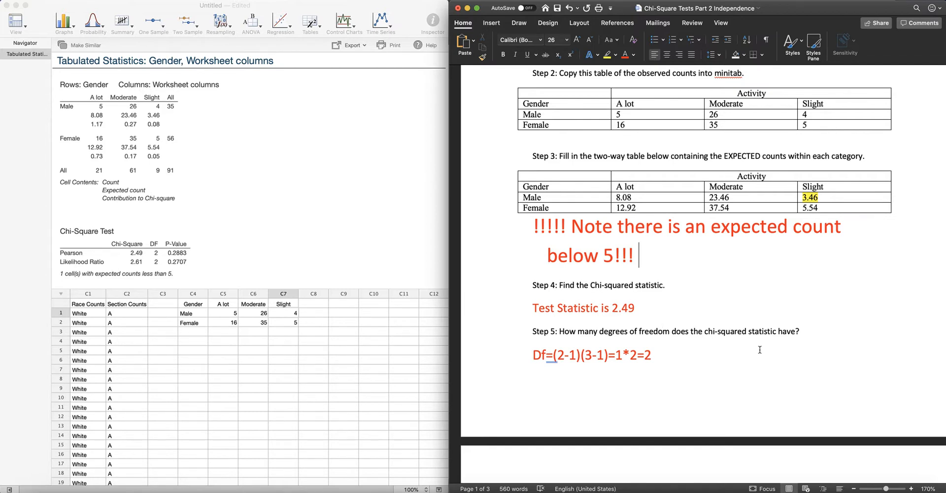
scroll(760, 349, down, 8)
scroll(760, 349, down, 6)
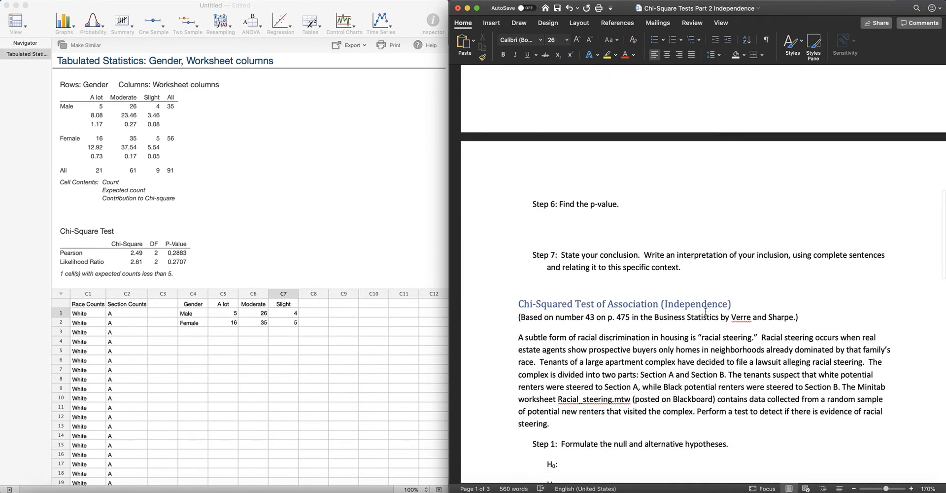
click(544, 224)
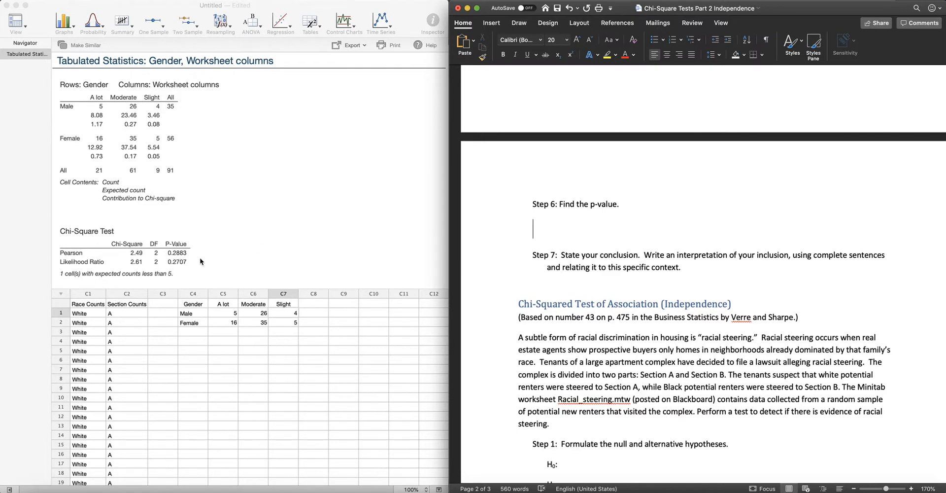
text(0.)
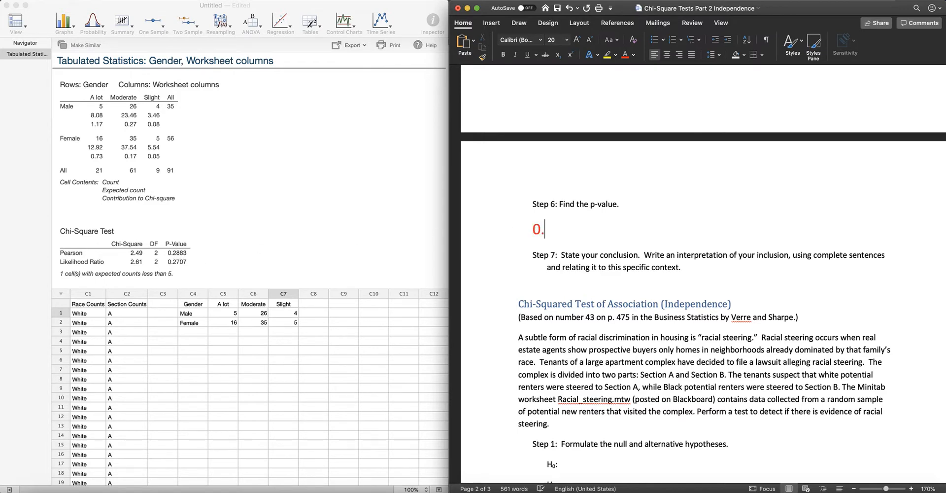
text(2883>0)
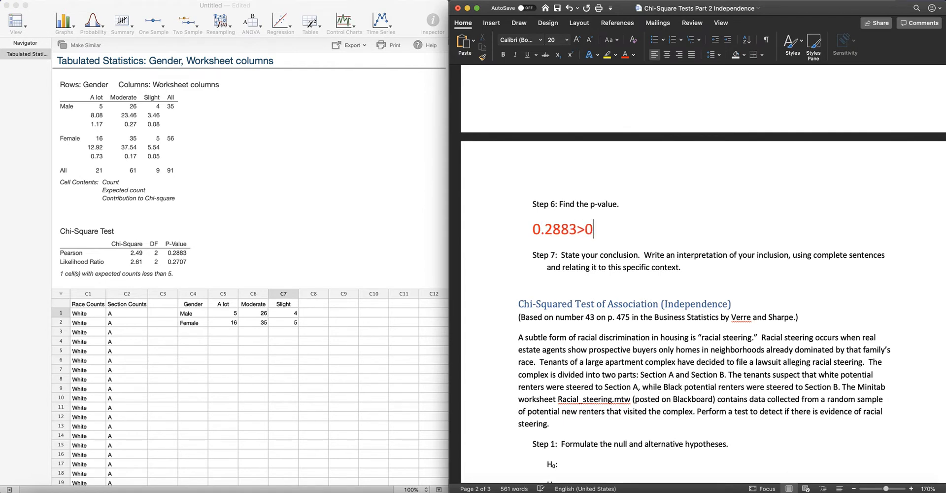
text(.05 Fail to reject )
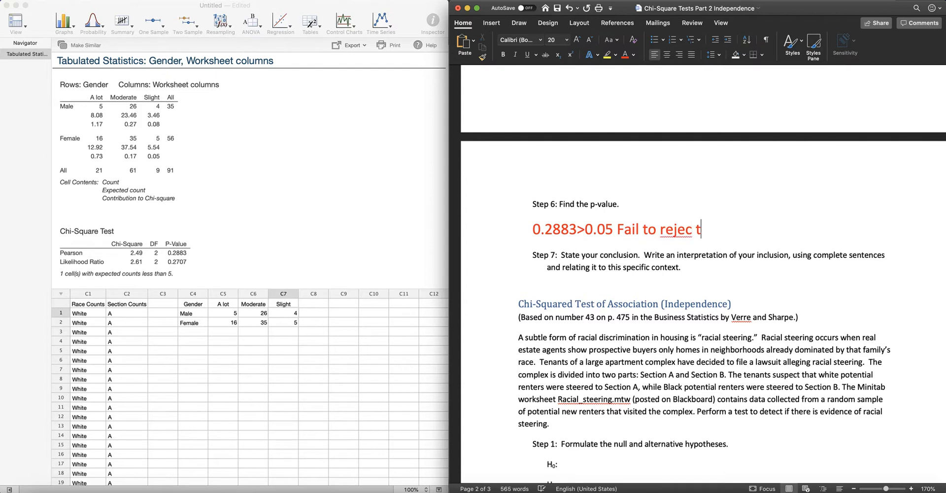
text(Ho.)
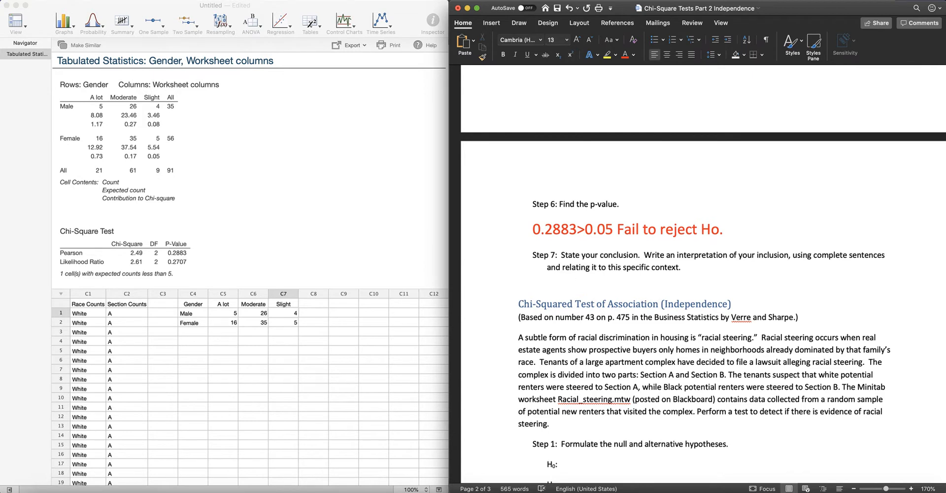
Start the Step 7 conclusion in red 24-point text with "The evidence suggest that Gender and Activity Level have no effect on each".
click(577, 40)
click(580, 45)
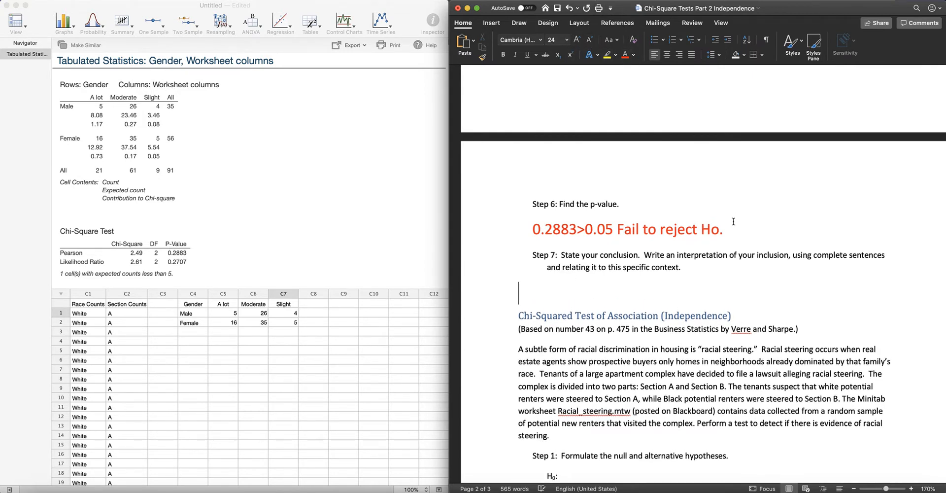
text(The evid)
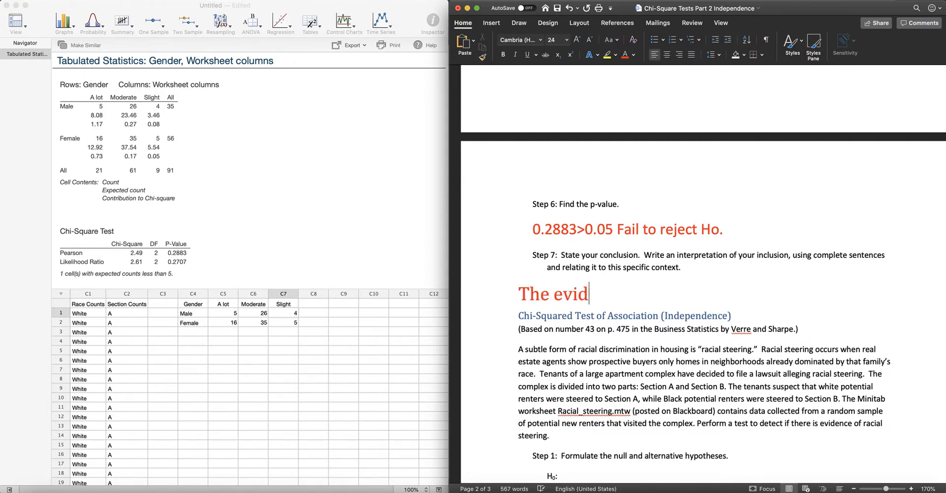
text(ence sugges)
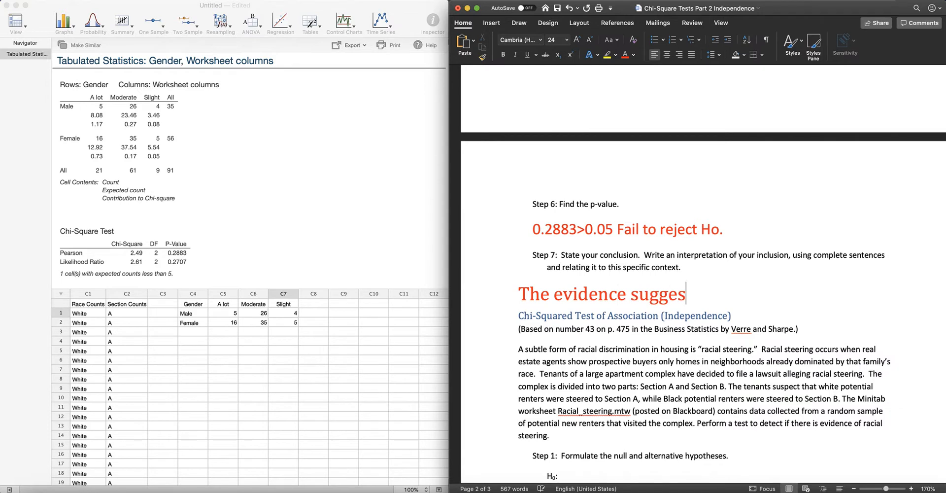
text(t that Gend)
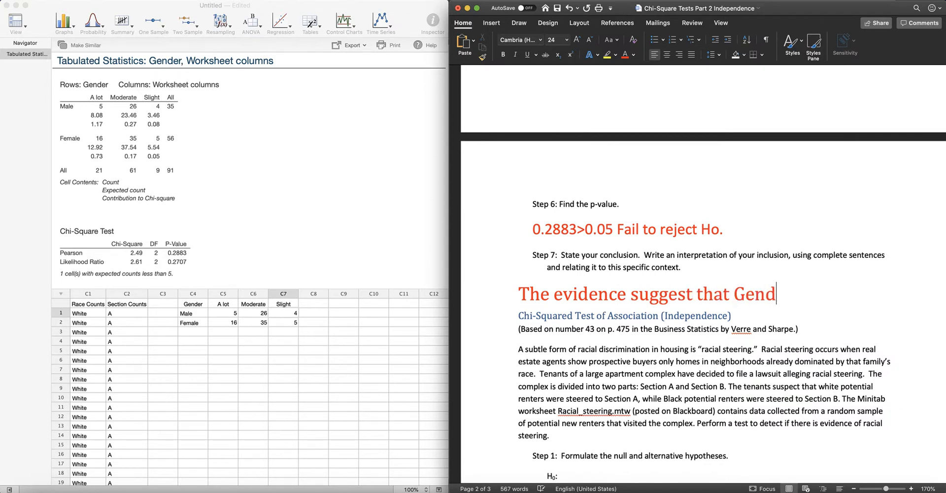
text(er and Activ)
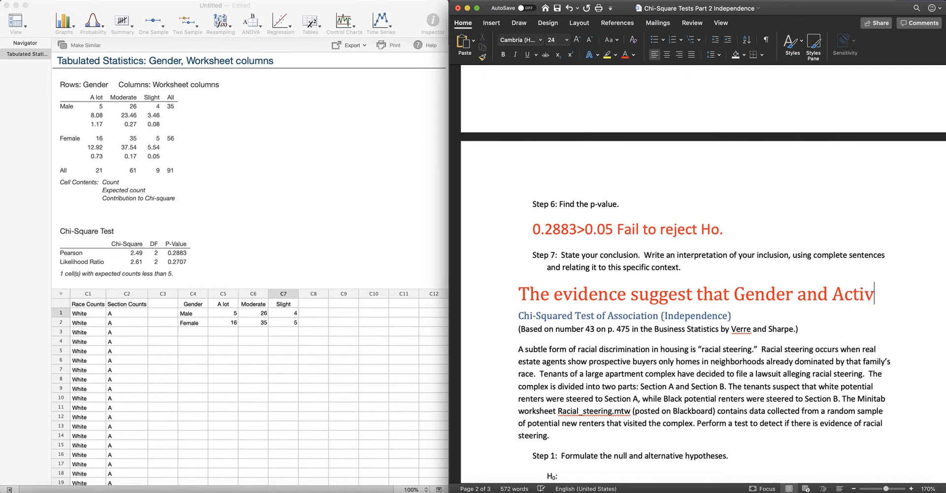
text(ity Lev)
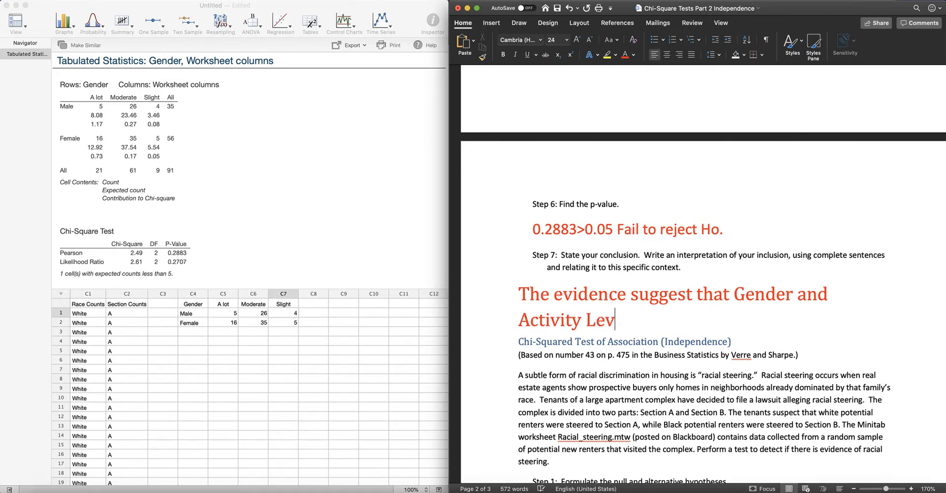
text(el haev)
key(BackSpace)
key(BackSpace)
text(ve no)
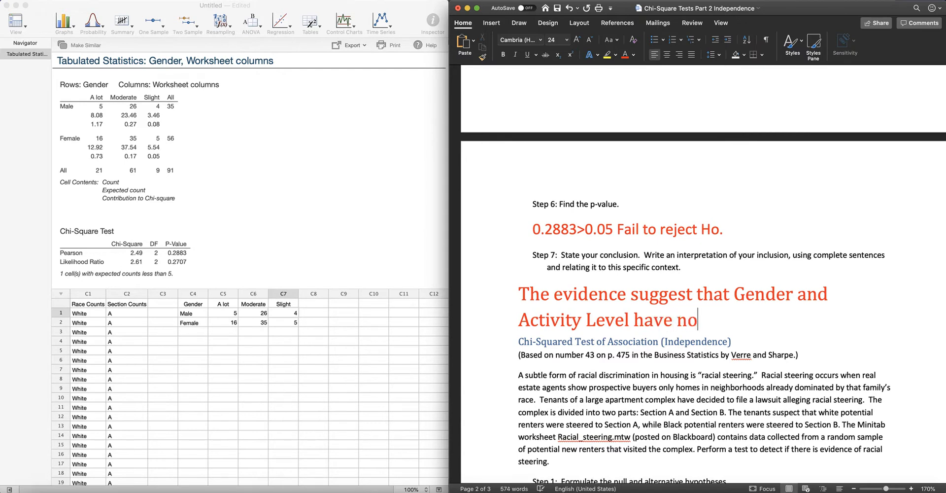
text( effect on eachother,)
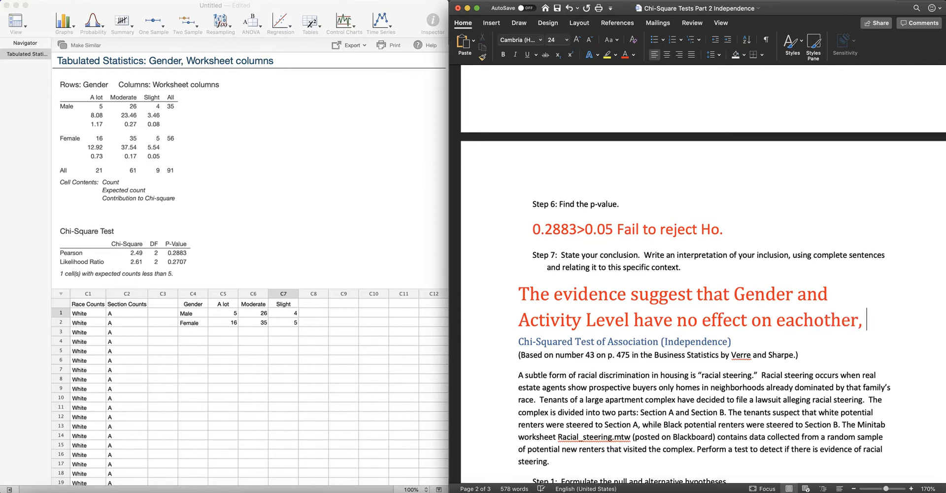
key(BackSpace)
key(BackSpace)
key(BackSpace)
key(BackSpace)
key(BackSpace)
key(BackSpace)
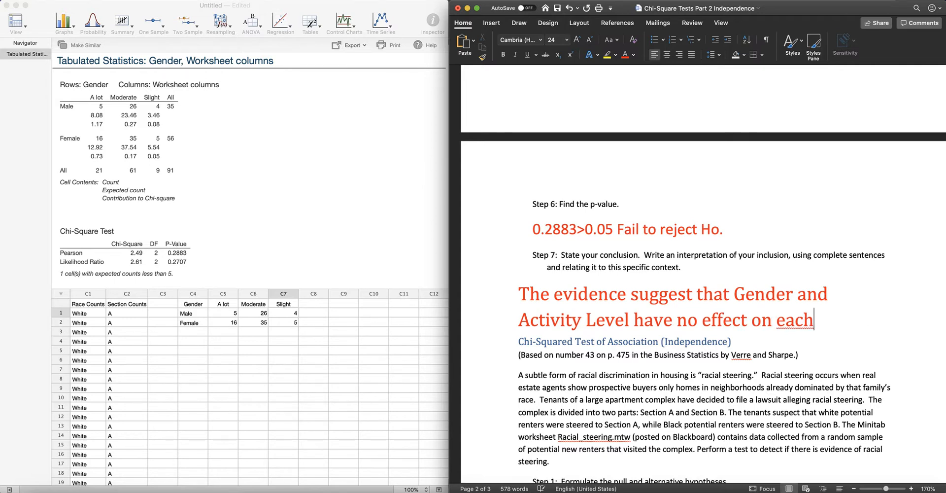
Finish the Step 7 conclusion with "other, or rather they are Independent." and add a blank line before the next heading.
text(or)
key(BackSpace)
text(ther, or rath)
text(er they aer)
key(BackSpace)
key(BackSpace)
key(BackSpace)
text(re Independent.)
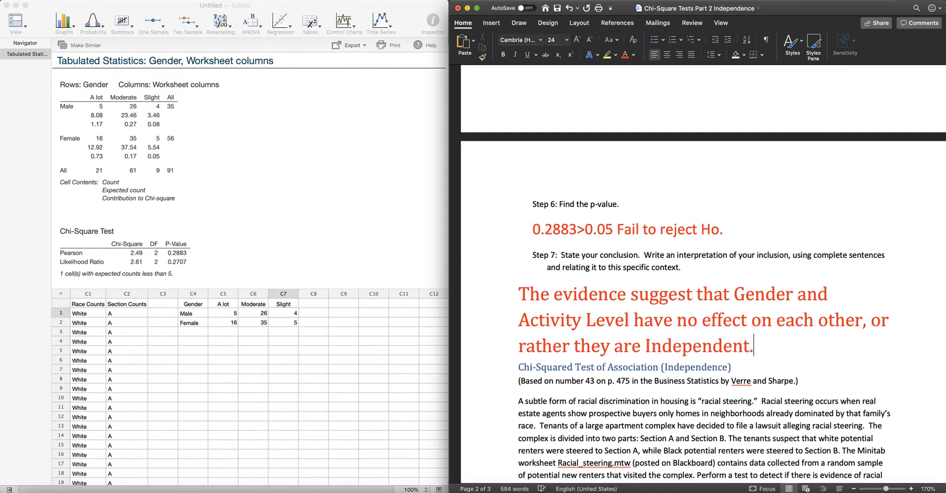
key(Return)
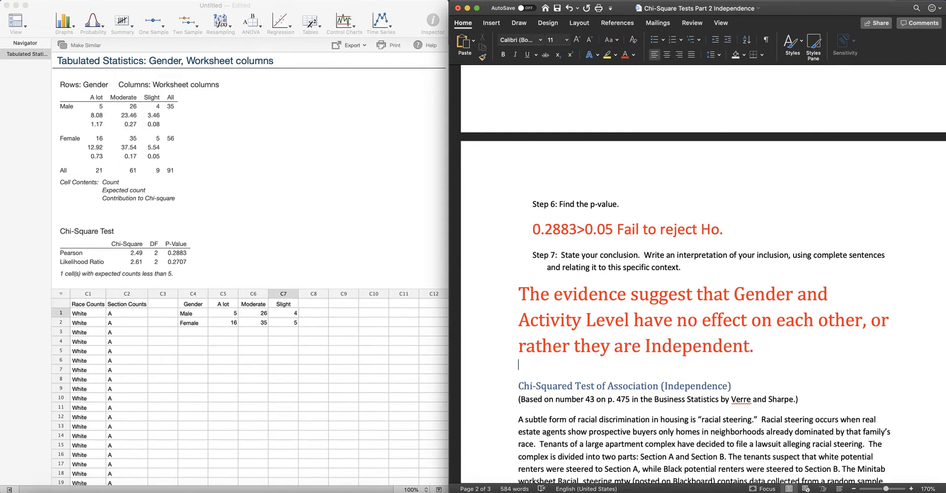
Read through the racial steering exercise, from its introduction to the hypotheses and the observed and expected counts tables.
scroll(640, 305, up, 2)
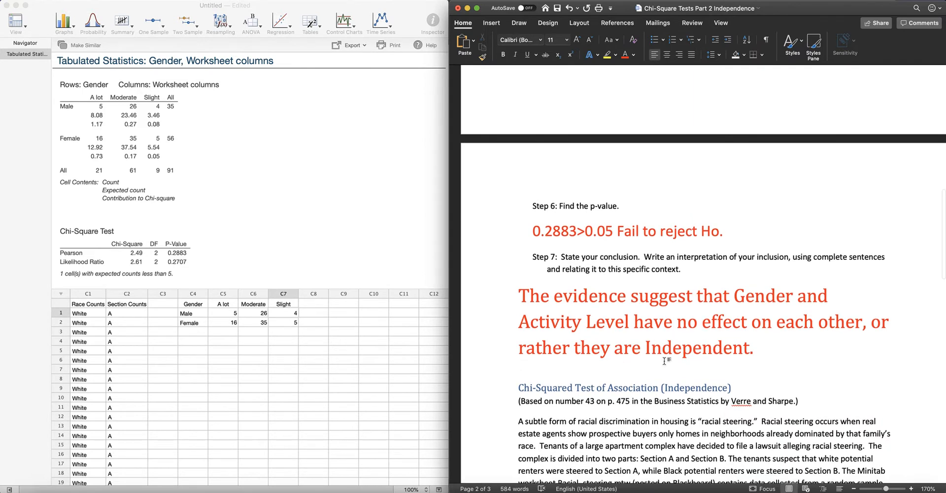
scroll(663, 361, down, 3)
scroll(664, 360, down, 5)
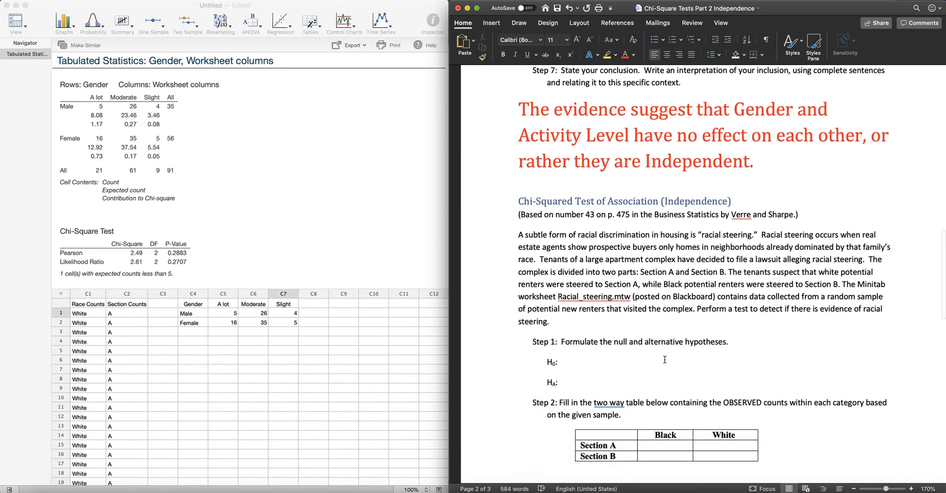
scroll(664, 359, down, 1)
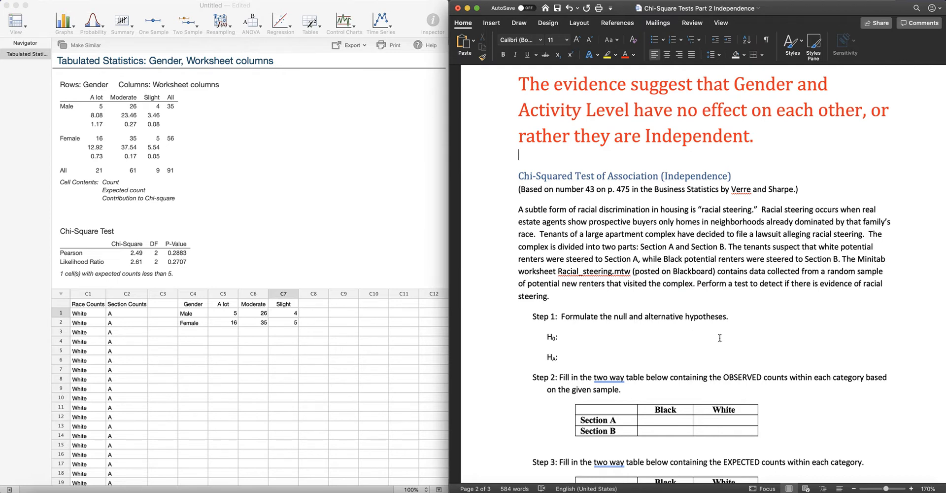
scroll(711, 340, down, 2)
scroll(711, 339, up, 2)
scroll(711, 339, up, 1)
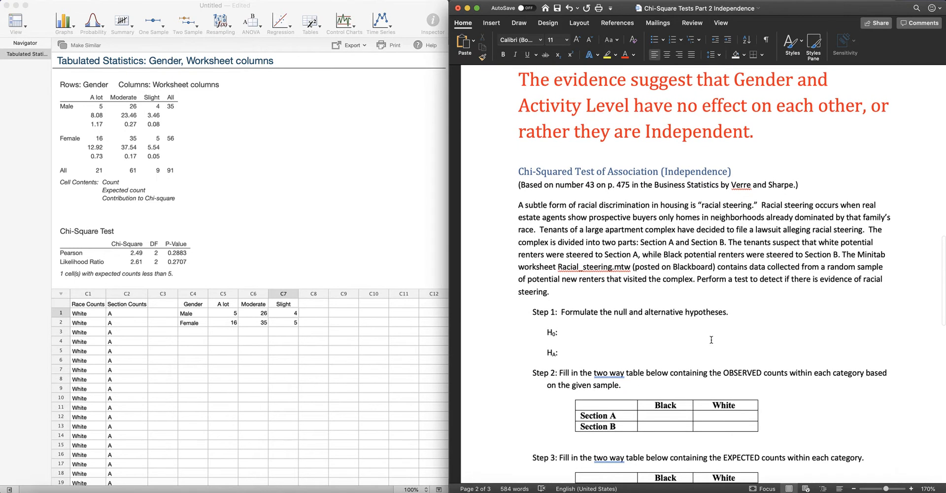
scroll(711, 340, down, 5)
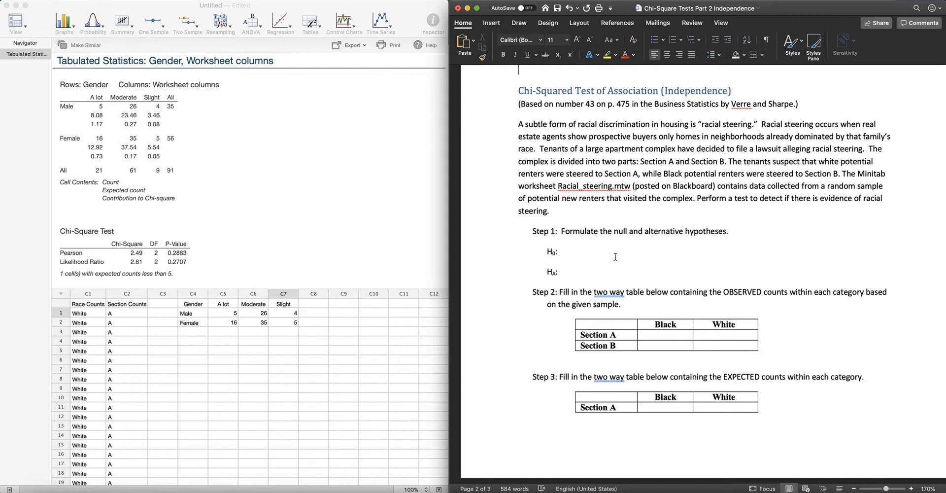
Enter the null hypothesis of the racial steering exercise in red 24-point text as "House Section is independent of Race".
click(575, 250)
click(577, 42)
click(583, 44)
click(578, 40)
click(578, 40)
text(House Section is indepdent o)
key(BackSpace)
key(BackSpace)
key(BackSpace)
key(BackSpace)
key(BackSpace)
key(BackSpace)
text(e)
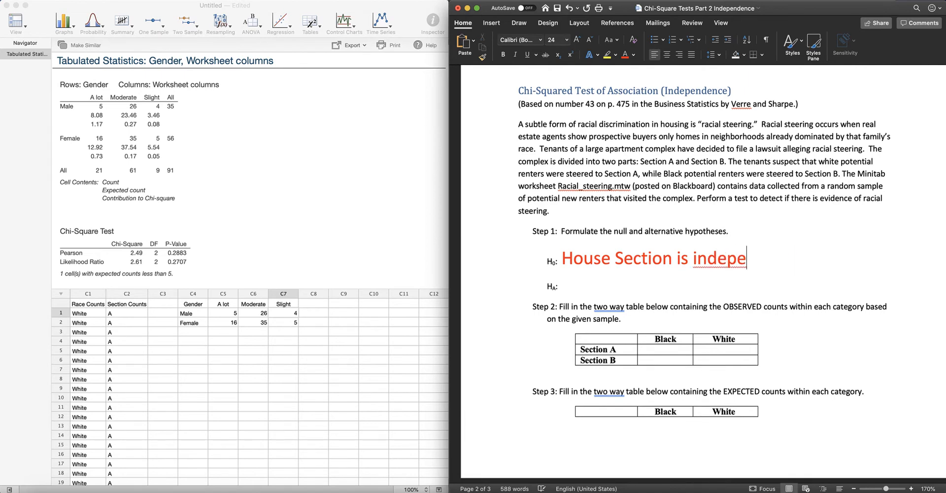
text(ndent of)
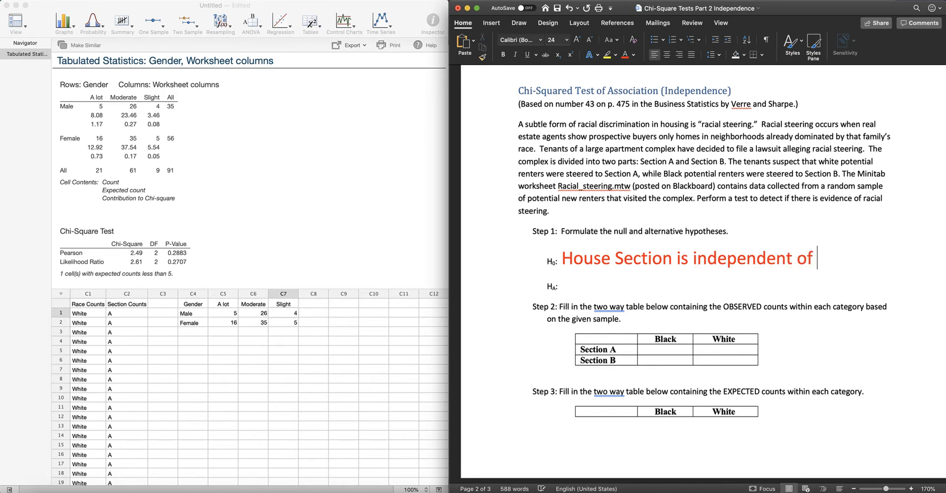
text( Race)
Enter the alternative hypothesis in red 20-point text as "House Section is Not independent of Race.".
click(562, 286)
click(577, 40)
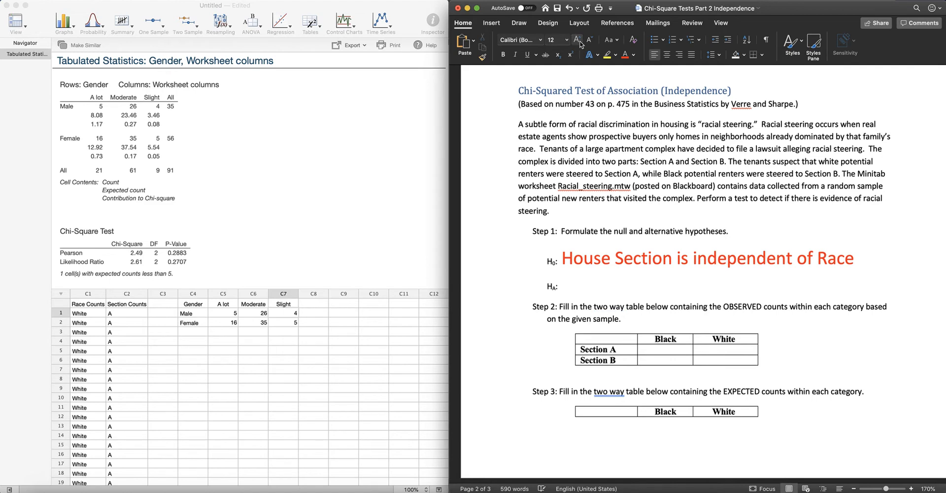
click(625, 55)
text(House S)
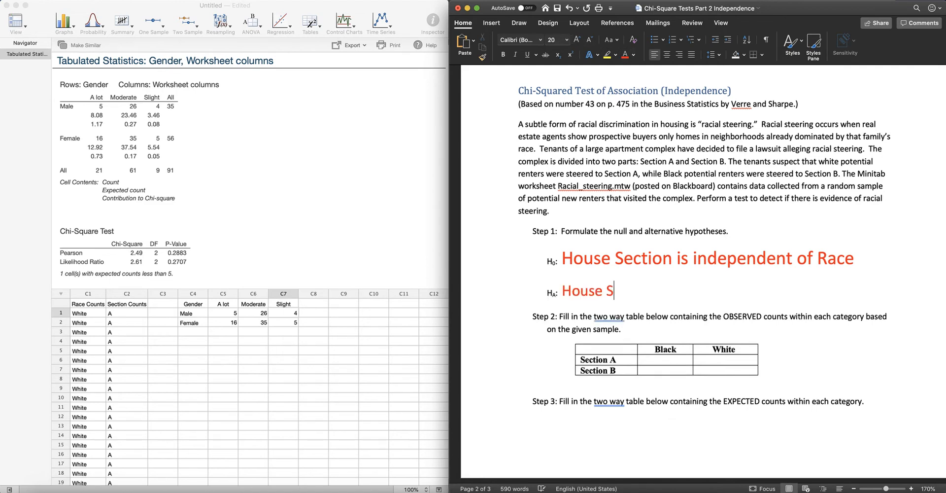
text(ection is Not ind)
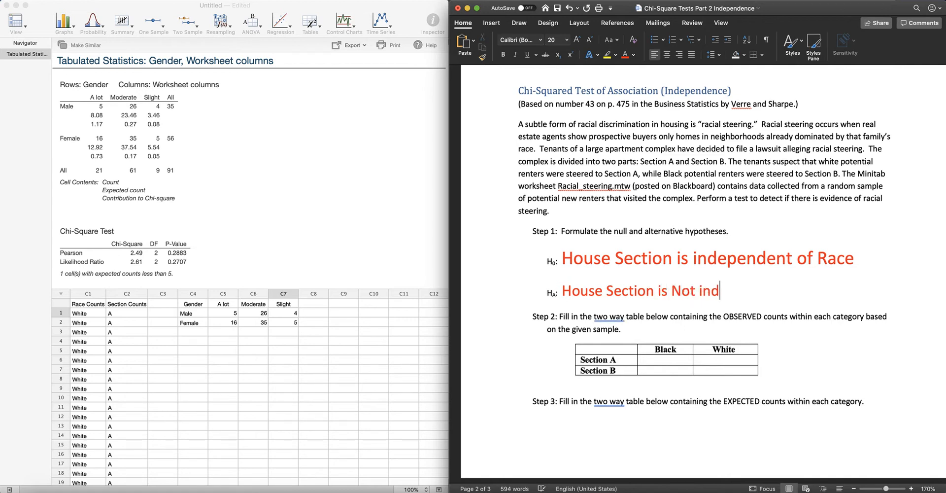
text(ependen)
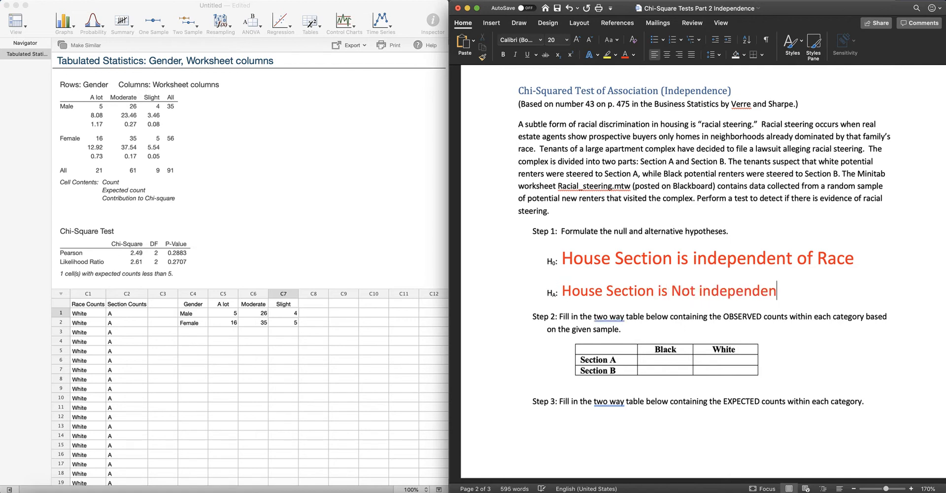
text(t of Race.)
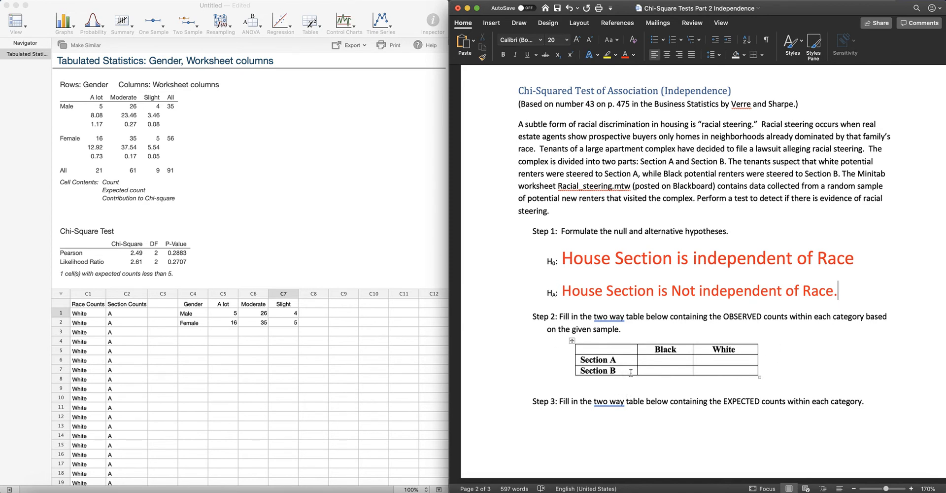
Insert blank lines above the racial steering exercise's heading to push the exercise onto the next page.
scroll(602, 245, down, 3)
scroll(640, 266, up, 6)
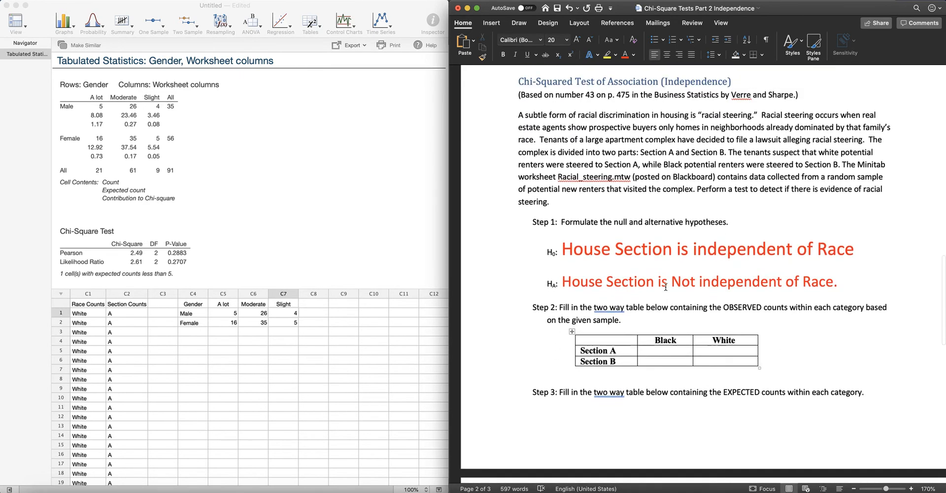
scroll(666, 287, up, 2)
click(550, 178)
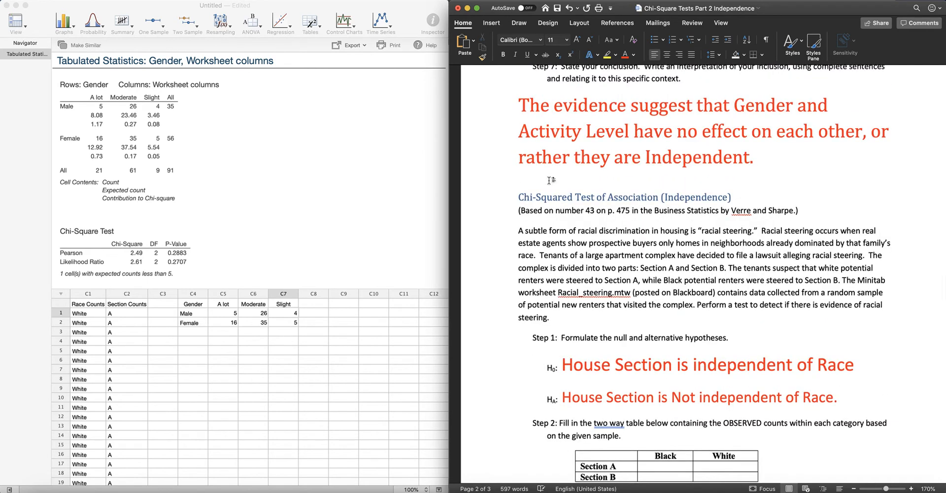
key(Return)
key(Return)
key(Return)
key(Return)
key(Return)
key(Return)
key(Return)
key(Return)
key(Return)
key(Return)
key(Return)
key(Return)
key(Return)
key(Return)
key(Return)
key(Return)
key(Return)
key(Return)
key(Return)
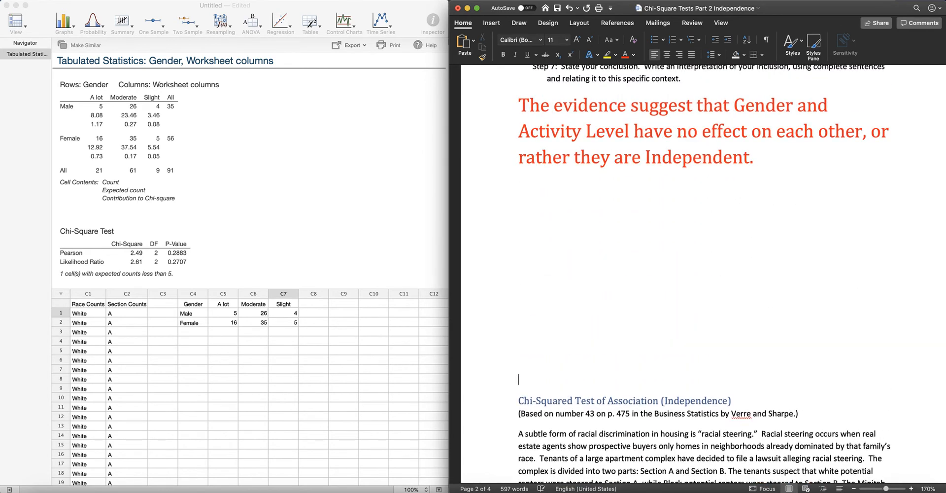
key(Return)
key(Return)
key(Return)
key(Return)
key(Return)
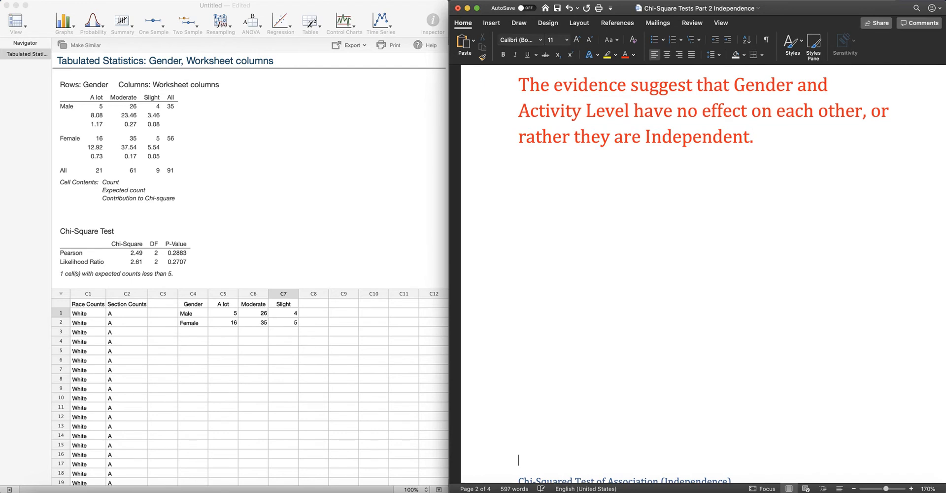
key(Return)
key(Return)
key(Return)
key(Return)
key(Return)
key(Return)
key(Return)
key(Return)
key(Return)
key(Return)
Set up a Cross Tabulation and Chi-Square analysis in Minitab with Section Counts as rows and Race Counts as columns.
scroll(703, 276, down, 10)
scroll(702, 275, down, 5)
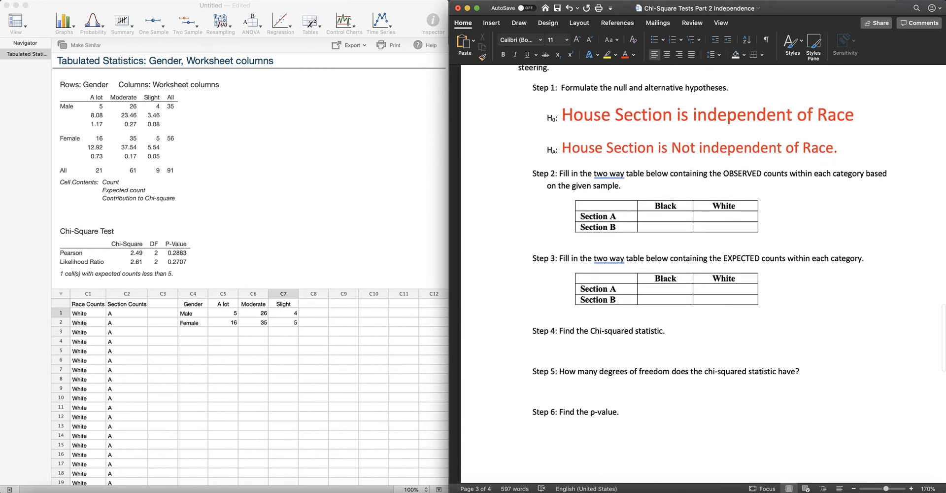
click(319, 29)
click(318, 26)
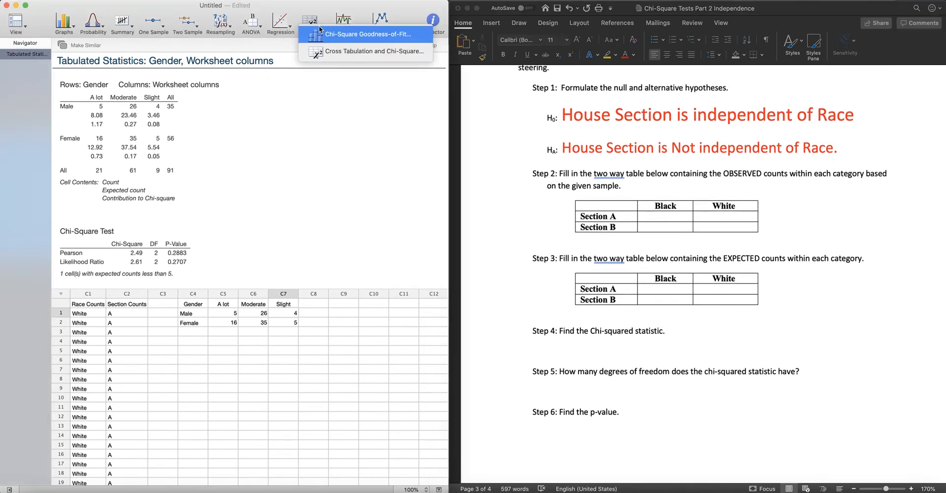
click(340, 53)
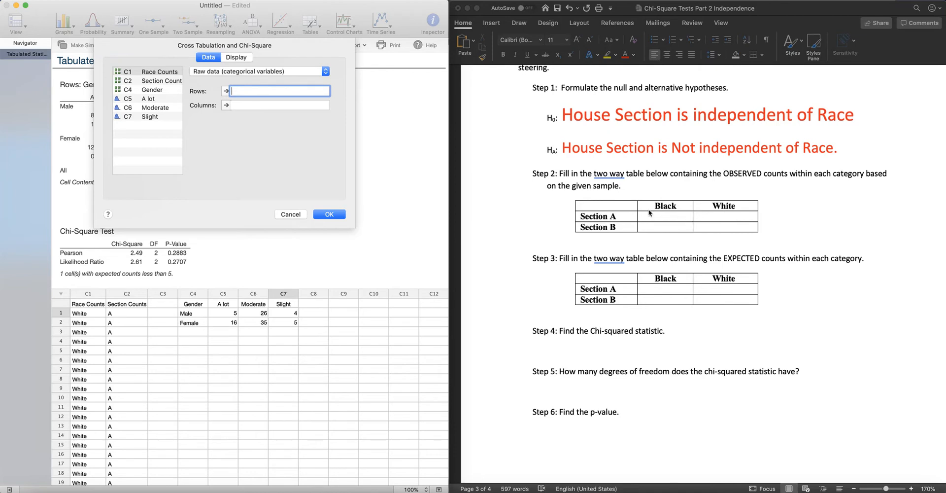
double_click(163, 81)
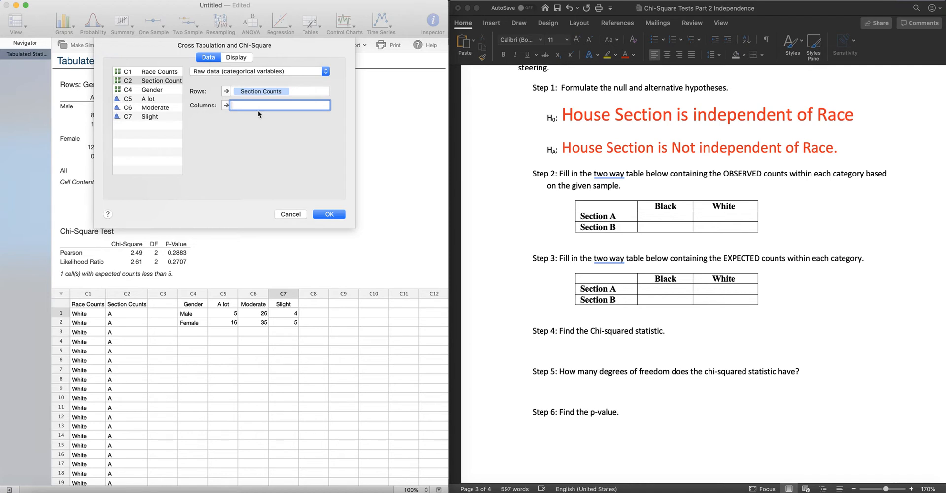
double_click(164, 73)
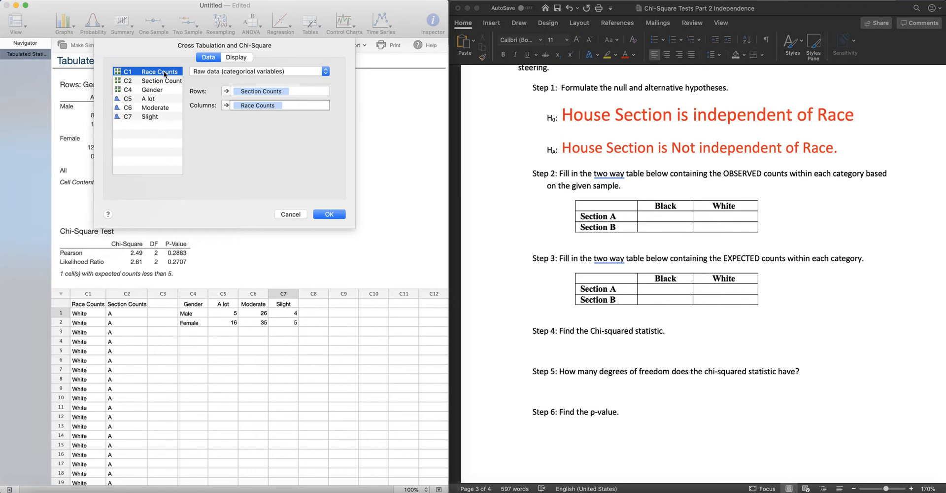
Run the analysis with the chi-square test for association, expected cell counts and each cell's contribution to chi-square.
click(237, 58)
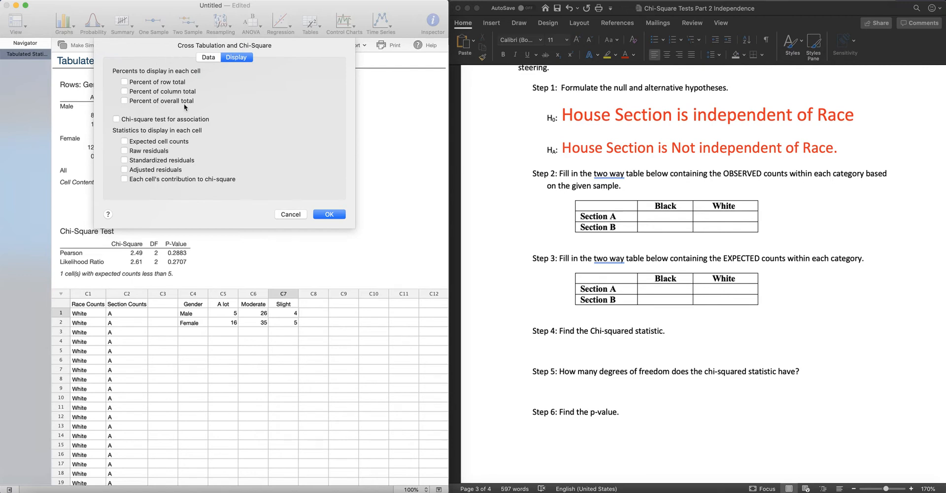
click(117, 119)
click(124, 142)
click(329, 214)
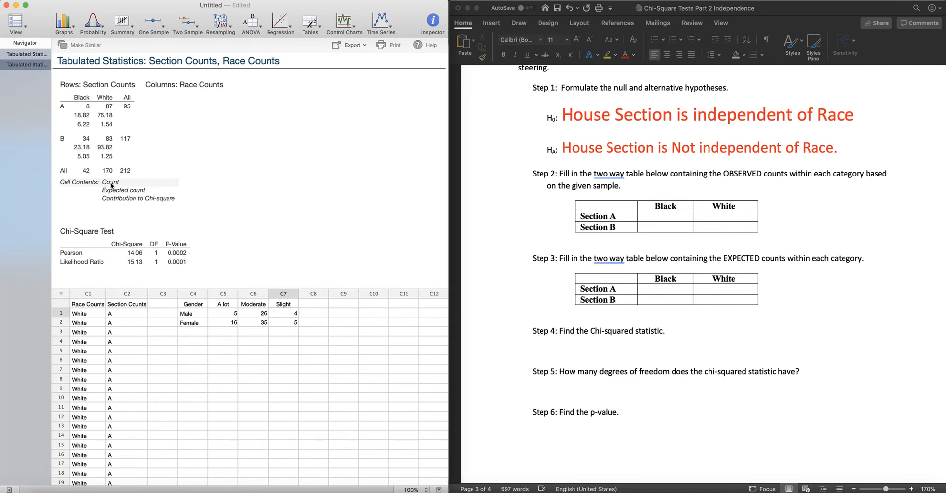
Fill in the Word document's observed counts table with 8 and 87 for Section A and 34 and 83 for Section B.
click(672, 216)
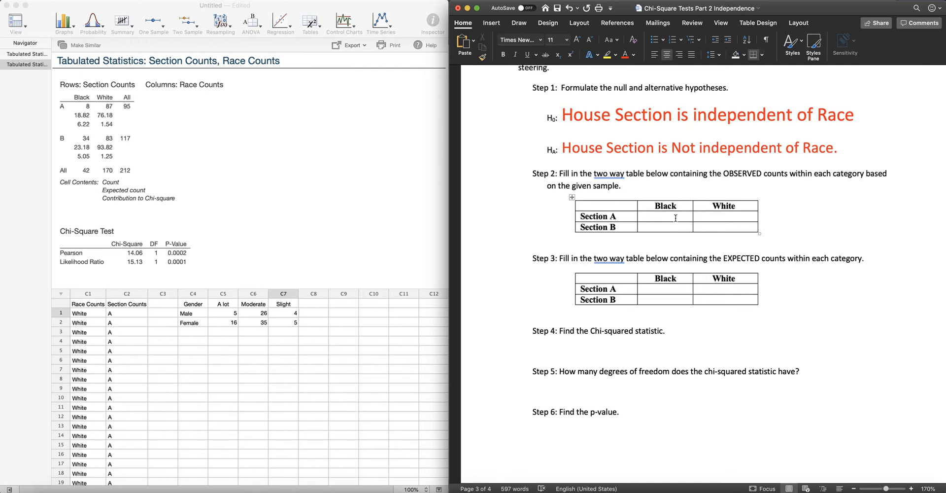
text(887)
text(34)
key(Tab)
text(83)
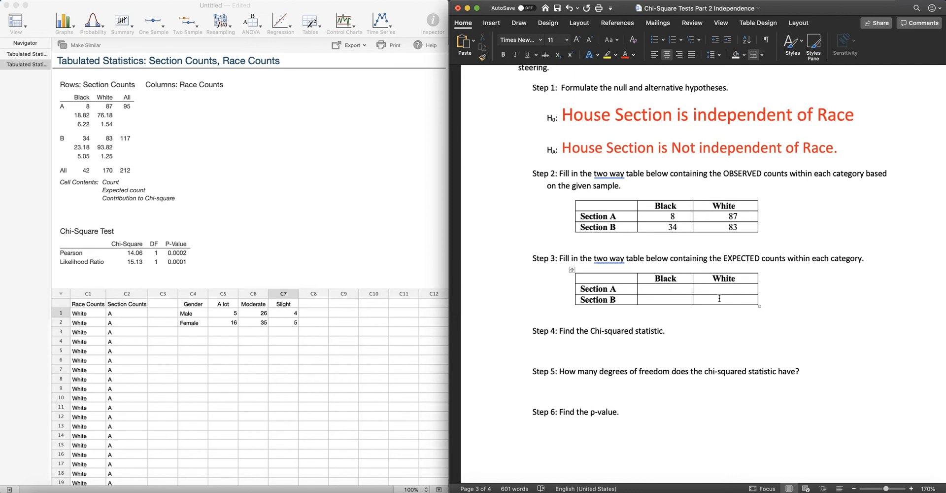
Fill in the expected counts table with 18.82 and 76.18 for Section A and 23.18 and 93.82 for Section B.
text(18.82)
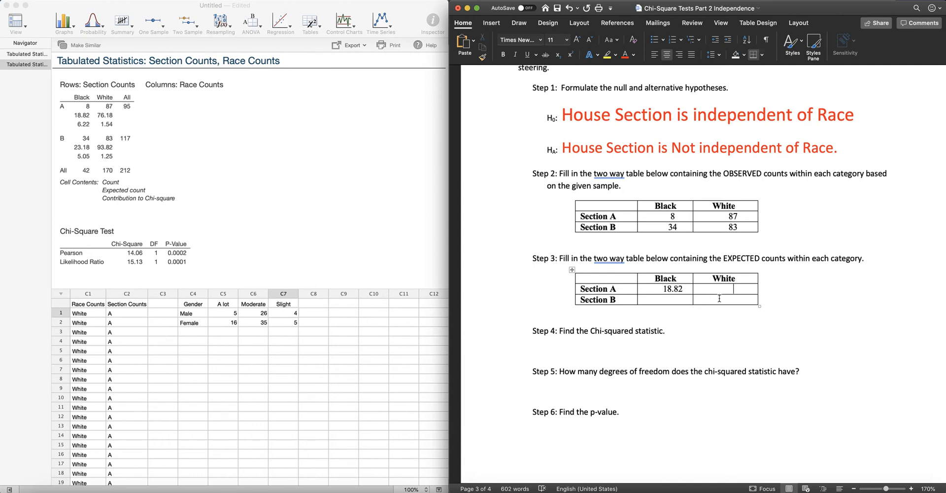
text(76.)
key(BackSpace)
text(.18)
text(23.18)
text(93)
text(.82)
Answer Step 4 below the chi-squared statistic question with "Test Stat =14.06" in red 16-point text.
click(609, 350)
text(T)
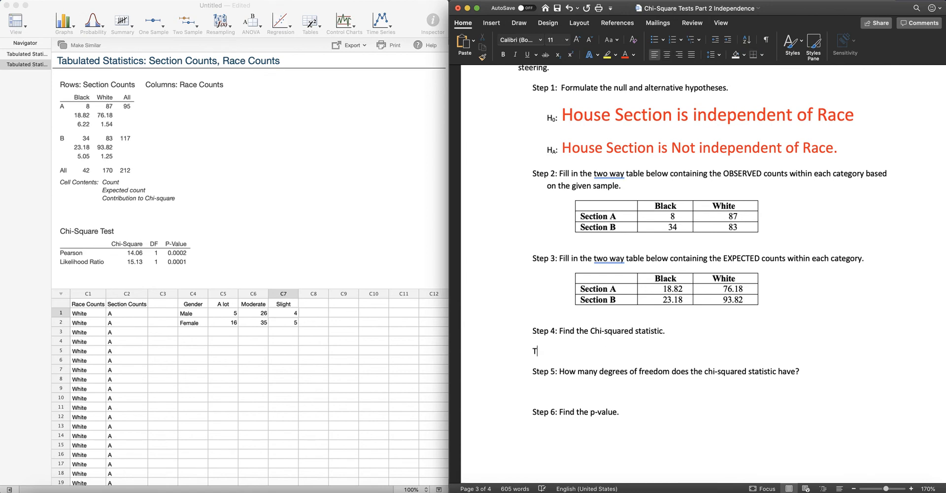
text(est Stat)
key(shift+Left)
key(shift+Left)
key(shift+Left)
key(shift+Left)
key(shift+Left)
key(shift+Left)
key(shift+Left)
key(shift+Left)
key(shift+Left)
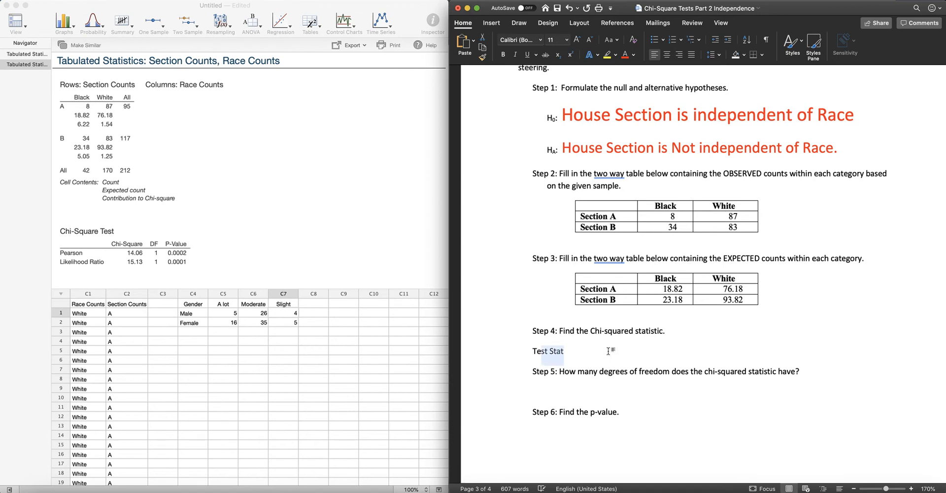
click(625, 55)
click(578, 40)
click(578, 39)
click(577, 39)
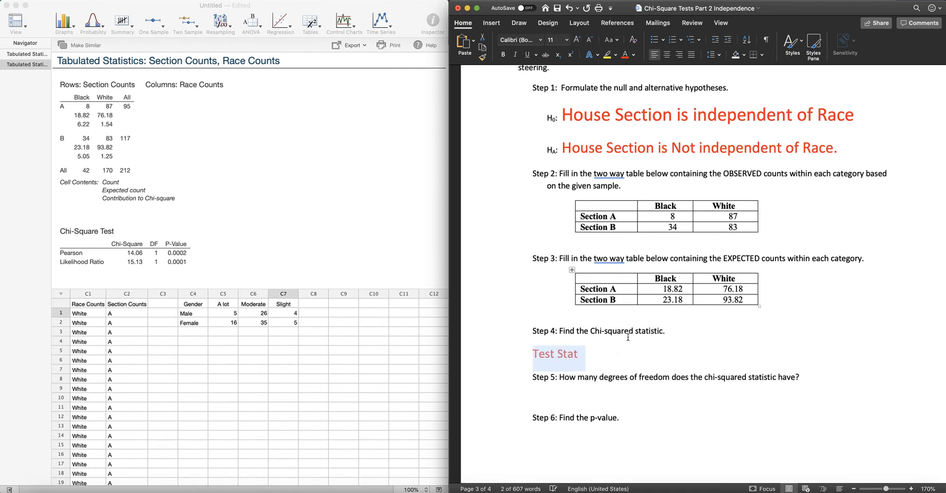
click(588, 352)
text(=)
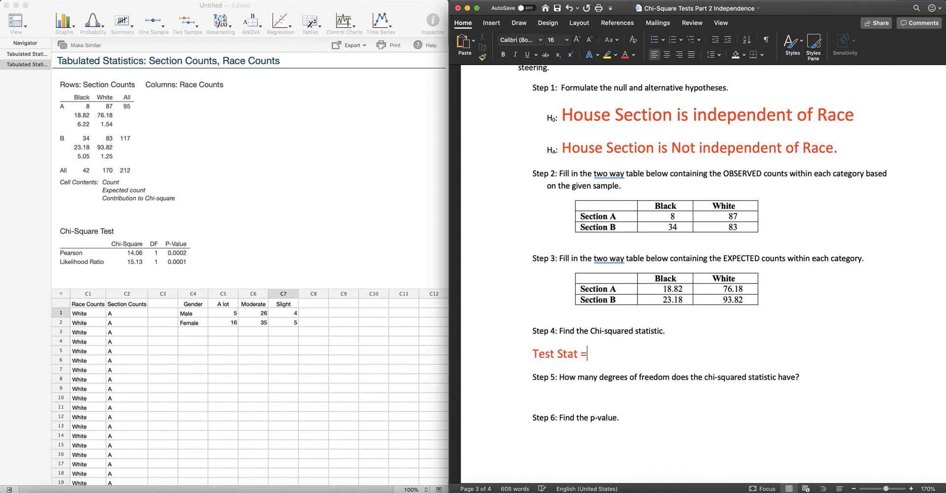
text(14.06)
Answer Step 5 below the degrees of freedom question with "Df=1" in red 18-point text.
scroll(586, 367, down, 1)
click(572, 377)
text(1)
key(BackSpace)
text(1Df=)
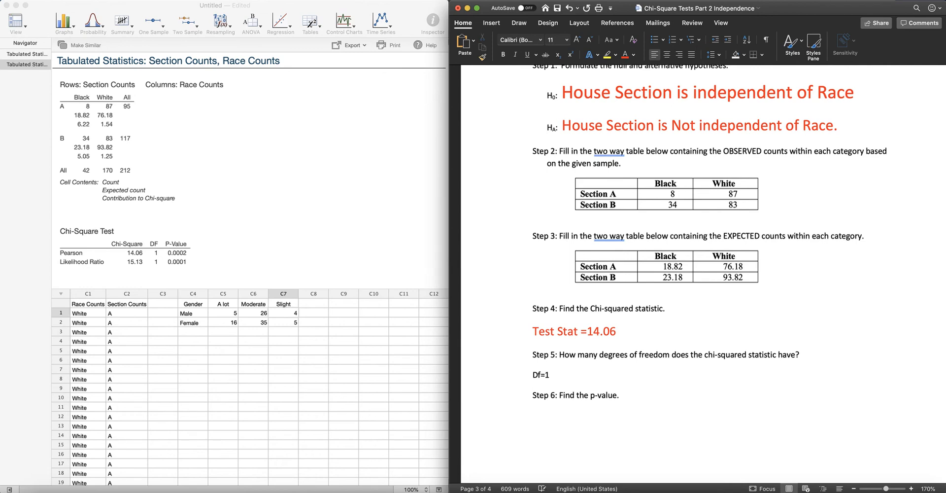
triple_click(574, 375)
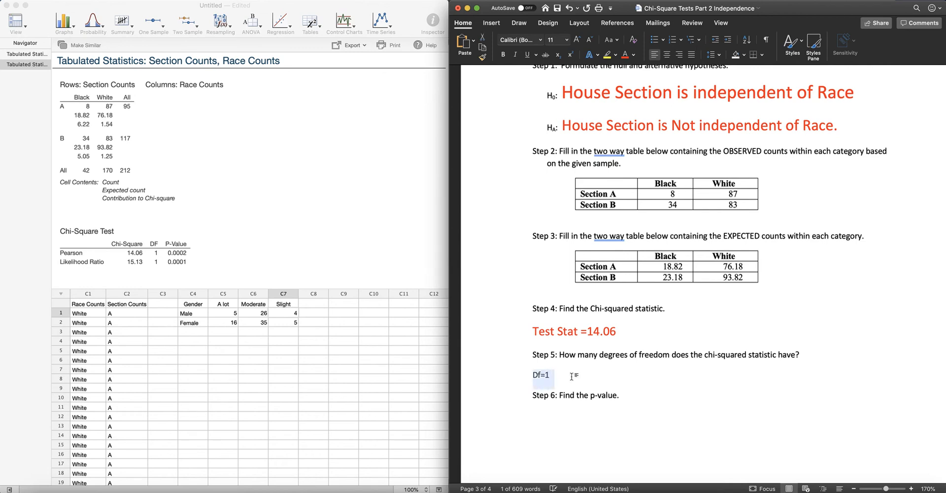
click(625, 54)
click(577, 40)
click(577, 40)
click(577, 40)
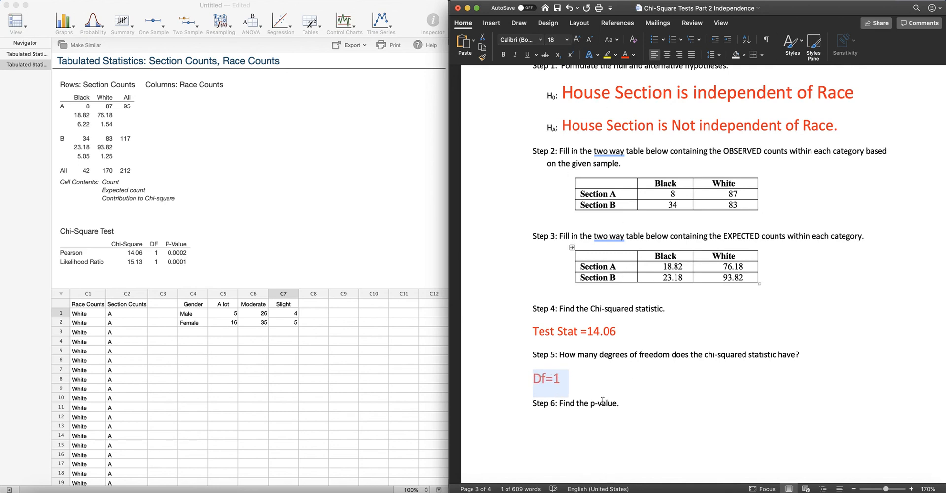
Answer Step 6 below the p-value question with "0.0002<0.05 Reject Ho!" in red 18-point text.
click(599, 419)
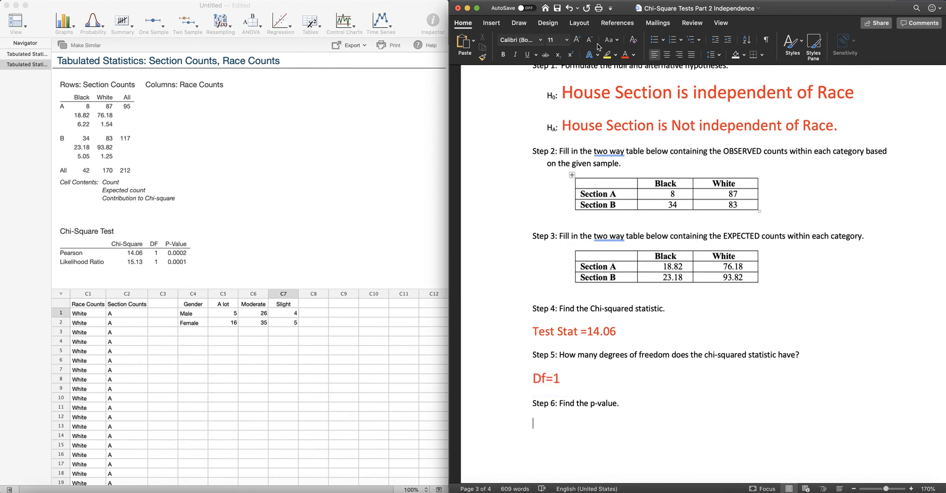
click(577, 39)
click(577, 39)
click(577, 39)
click(577, 40)
text(0.0)
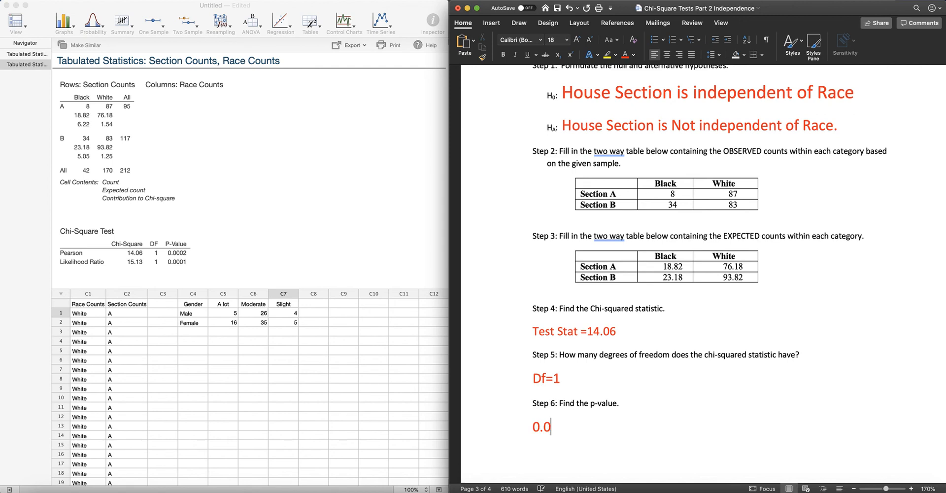
text(002<0.05 Reje)
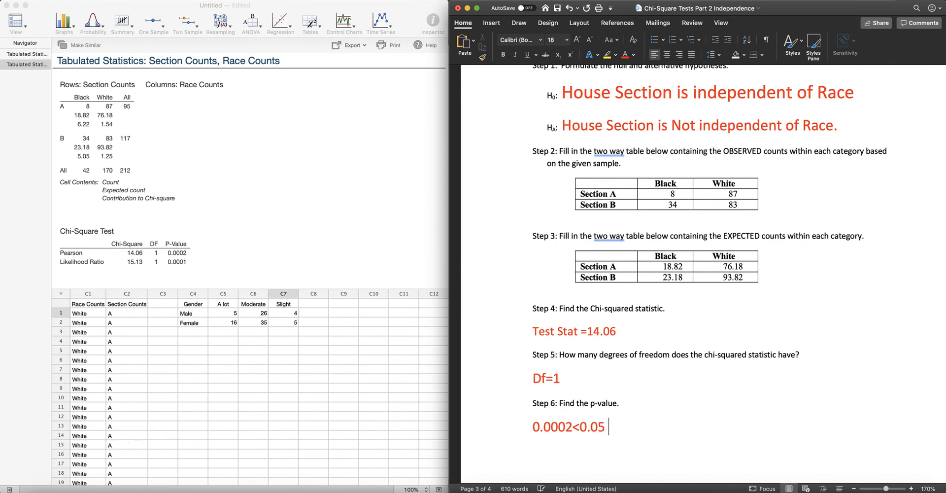
text(ct )
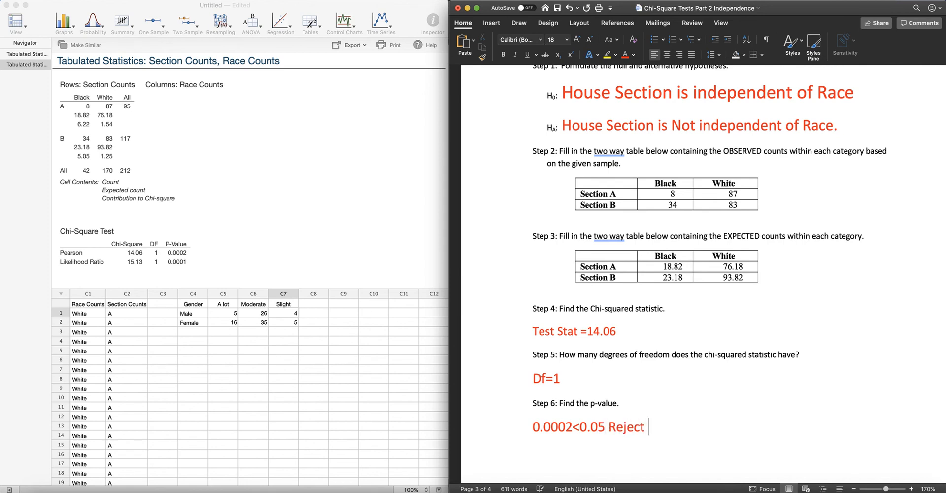
text(Ho!)
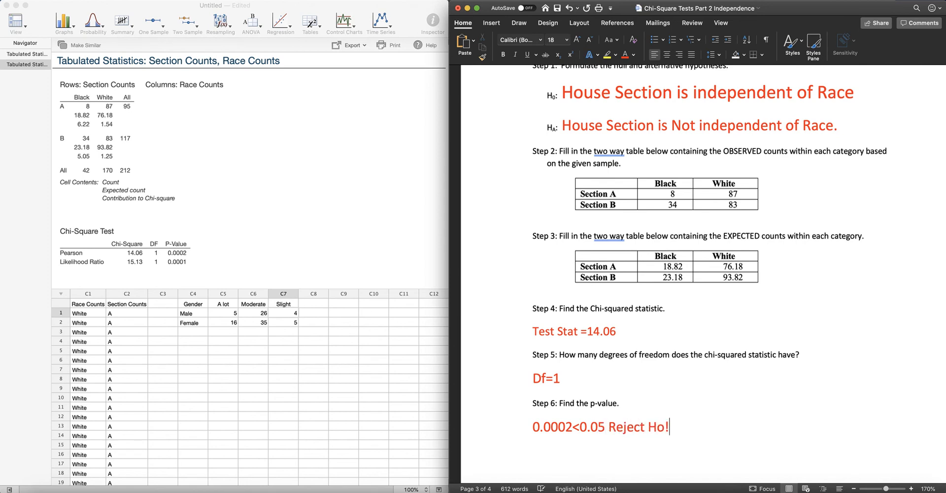
Answer Step 7 with "There is significant evidence that House Section is related to Race (not Independent)." in red 20-point text.
scroll(702, 271, down, 5)
scroll(703, 271, down, 4)
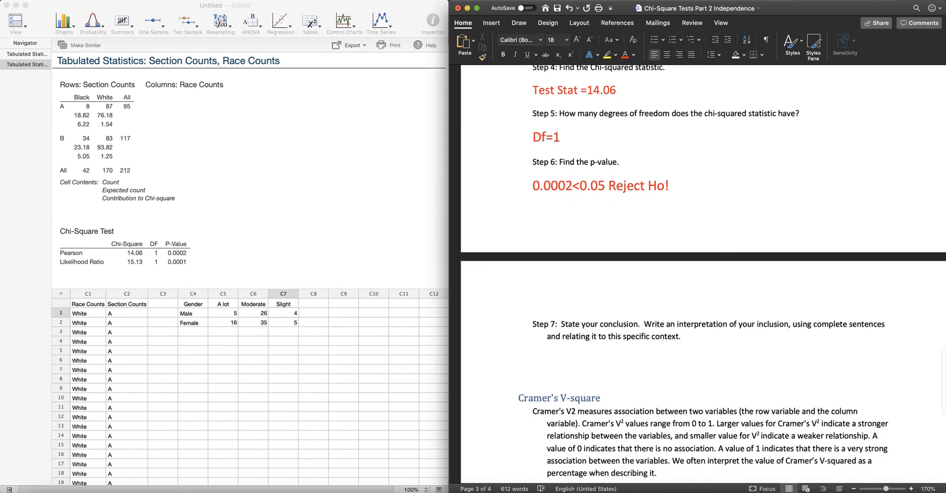
scroll(511, 287, up, 2)
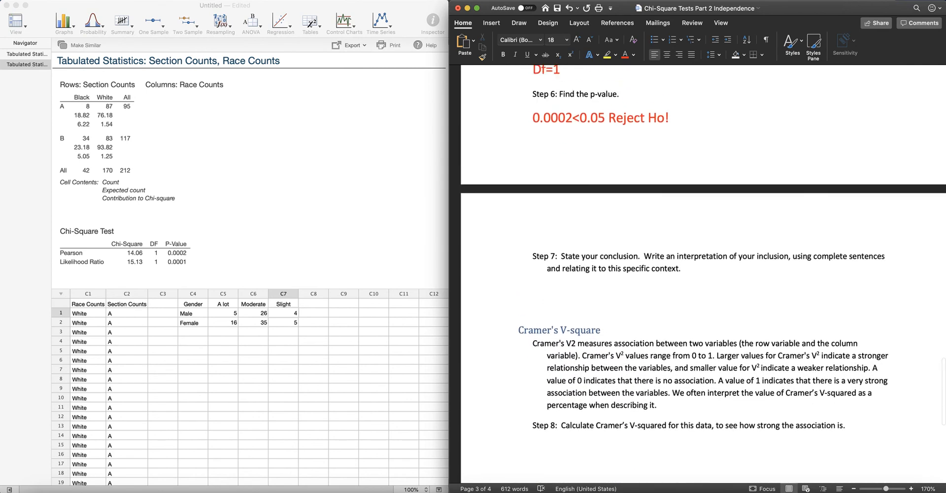
click(588, 298)
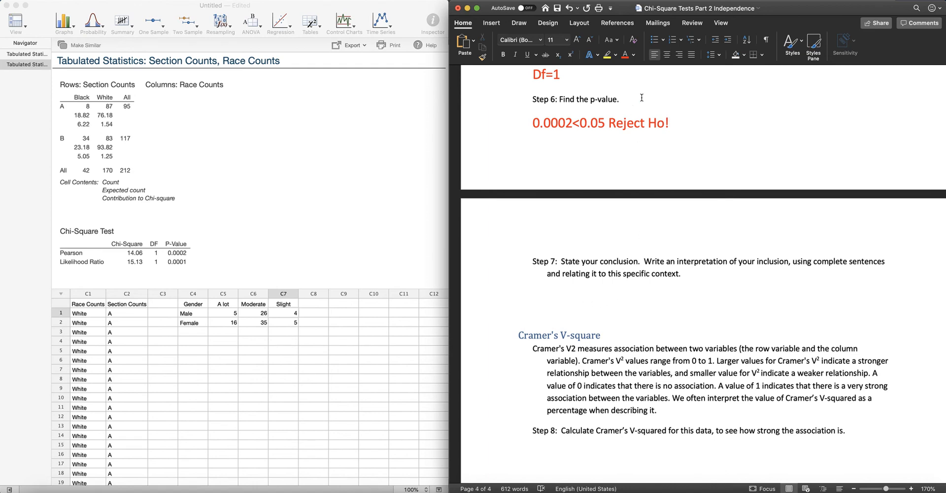
click(578, 41)
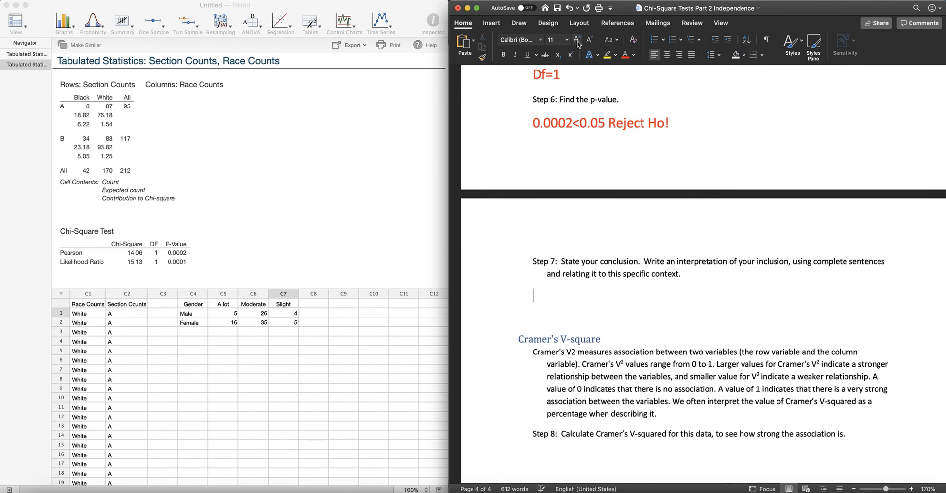
click(577, 40)
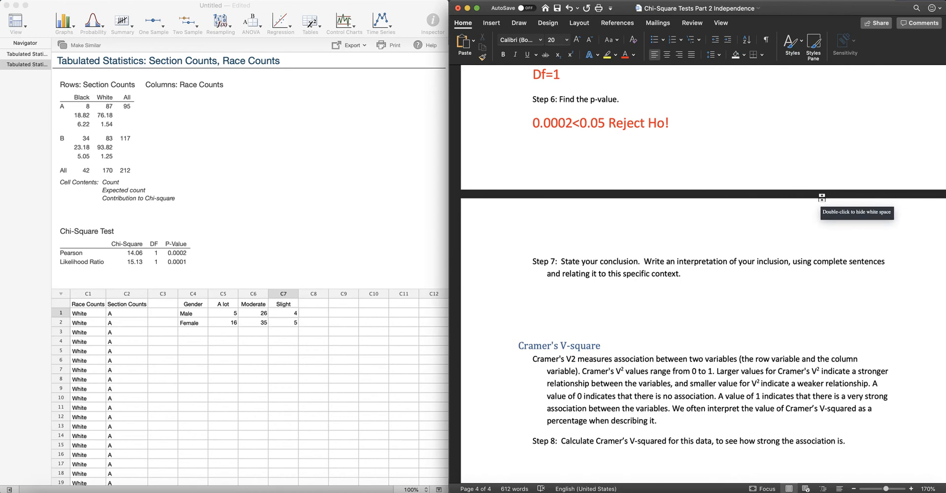
text(There is )
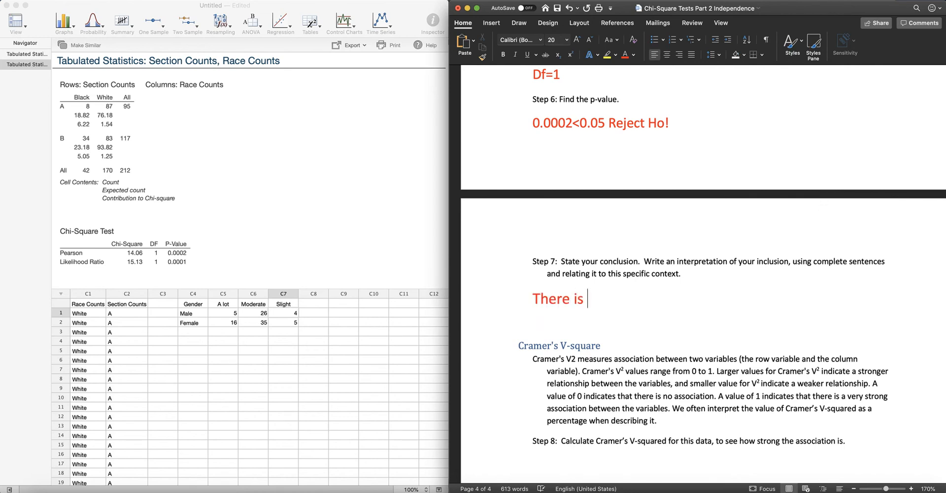
text(significant)
text( evdi)
key(BackSpace)
key(BackSpace)
text(di)
key(BackSpace)
key(BackSpace)
text(idence that )
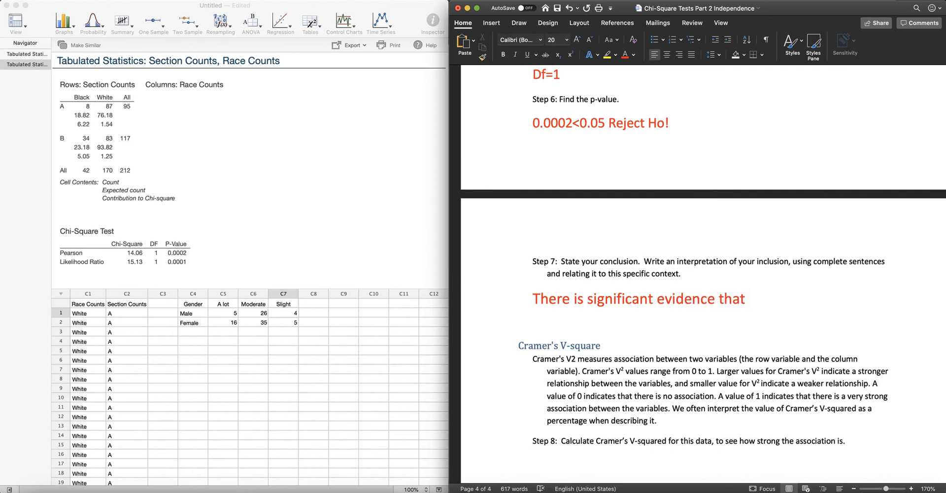
text(House Section is )
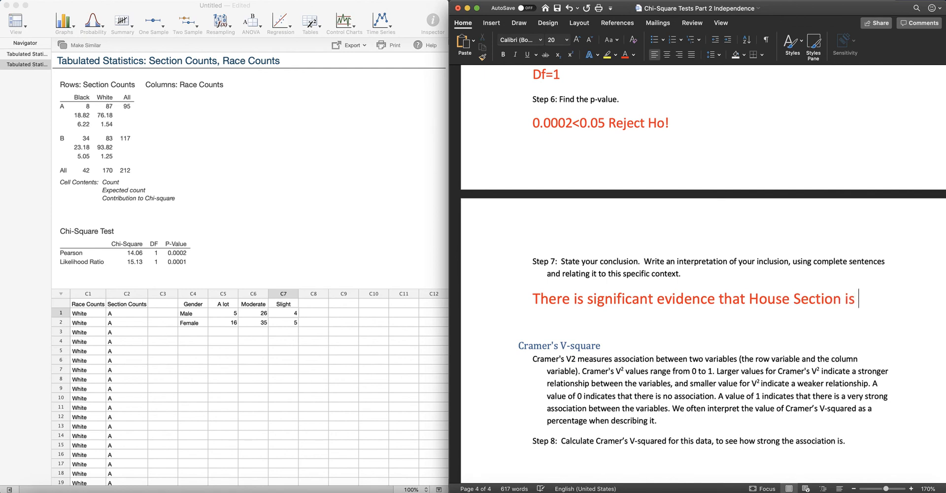
text(related to )
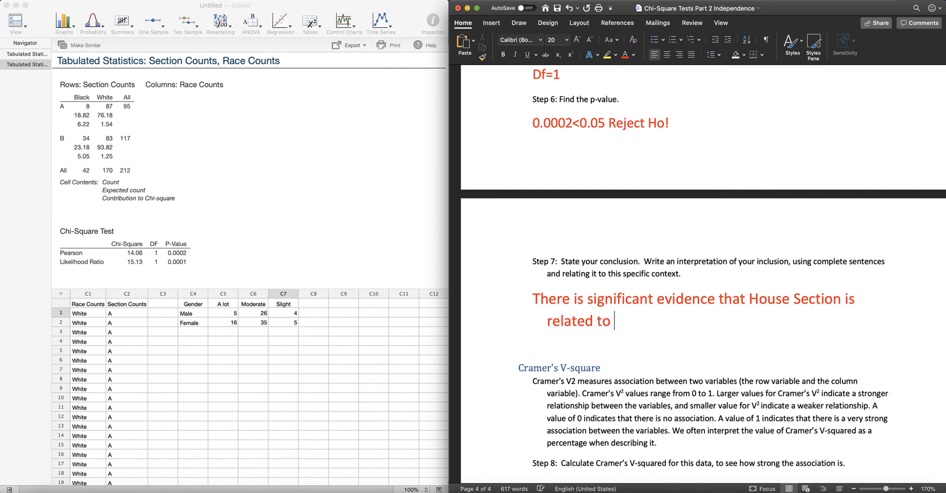
text(Race )
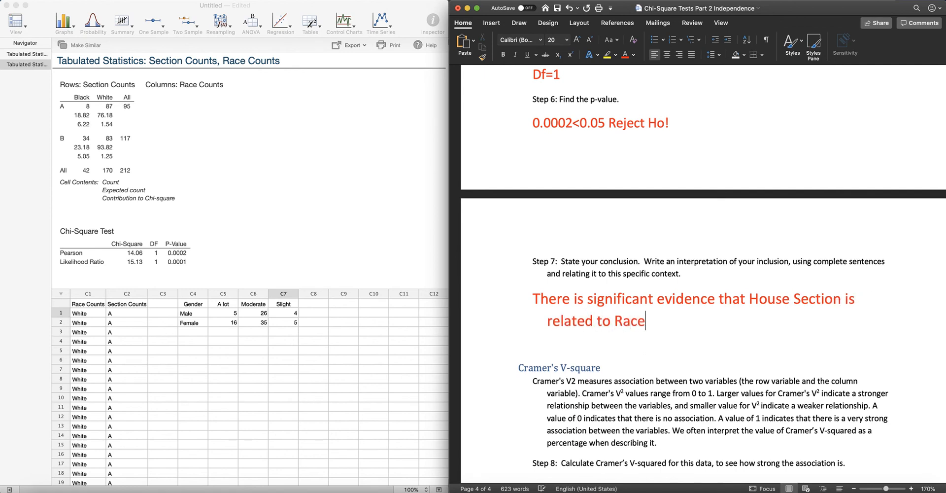
text((not Ind)
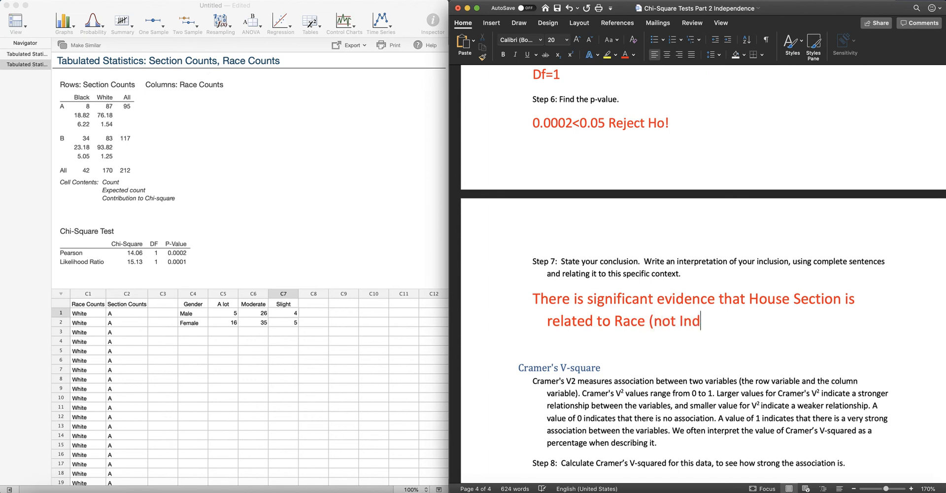
text(ependent)
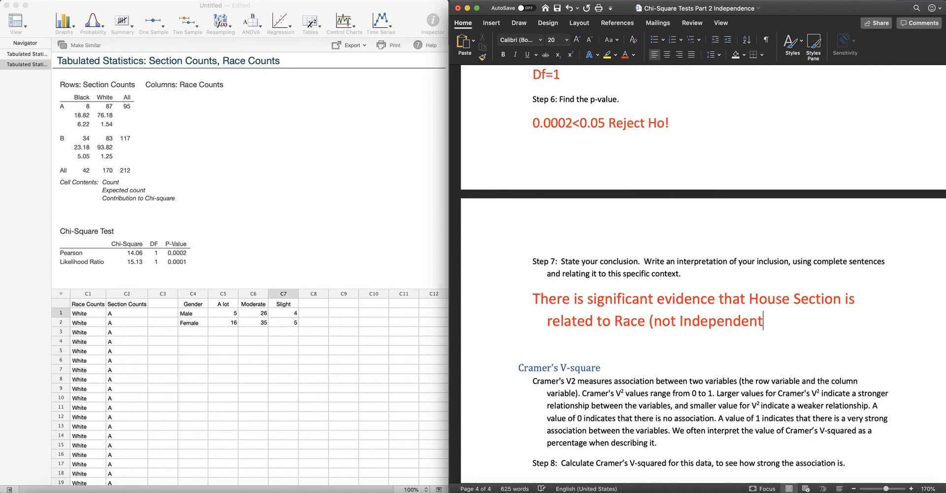
text().)
Switch to Minitab and search the Cross Tabulation and Chi-Square options and other statistics commands for a way to calculate Step 8's Cramer's V-squared.
click(323, 29)
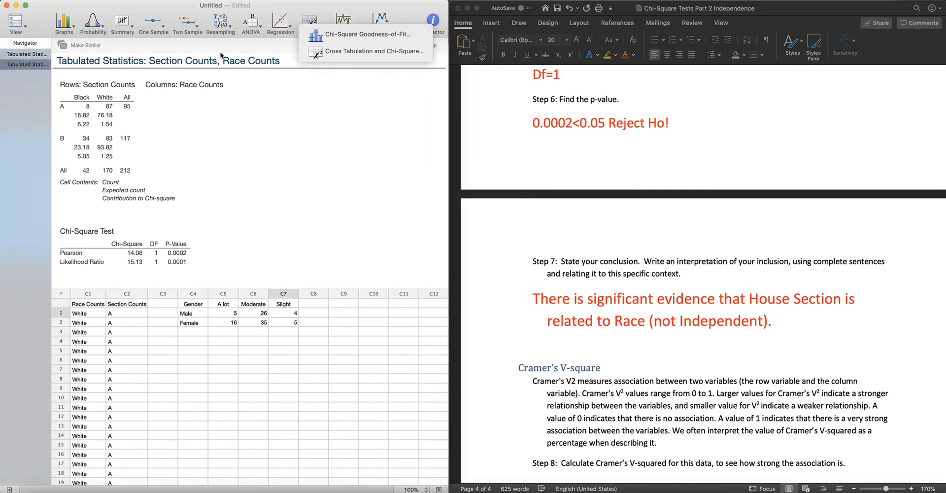
click(156, 63)
click(62, 46)
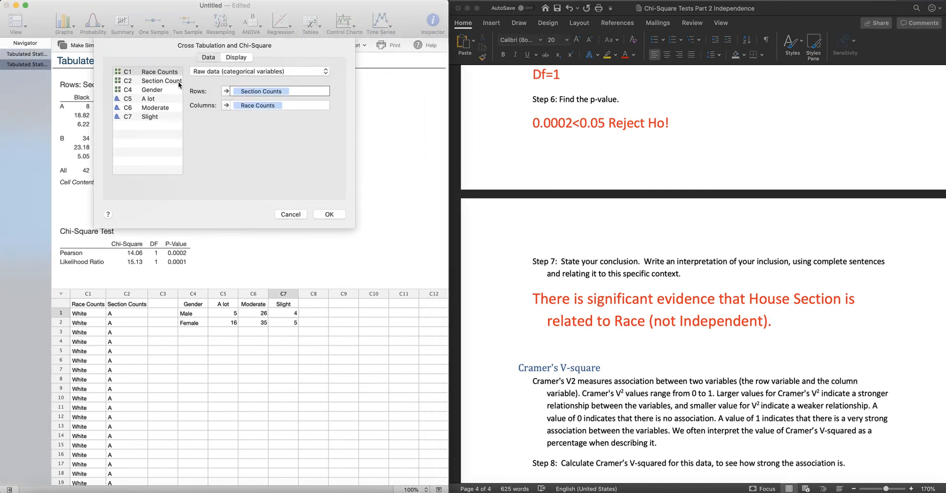
click(237, 57)
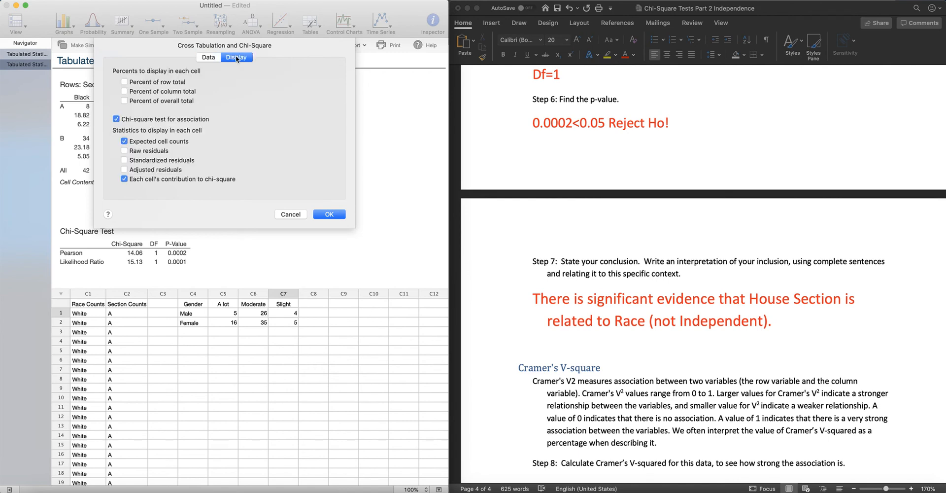
click(212, 57)
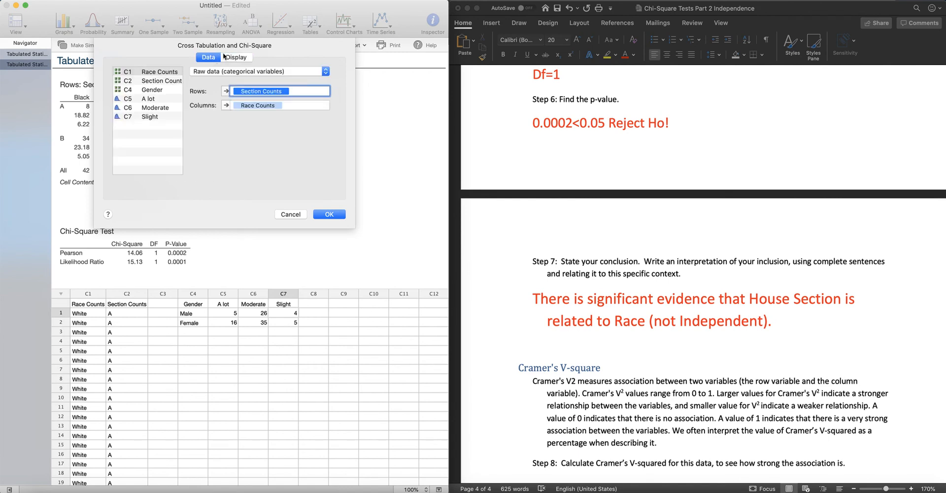
click(284, 214)
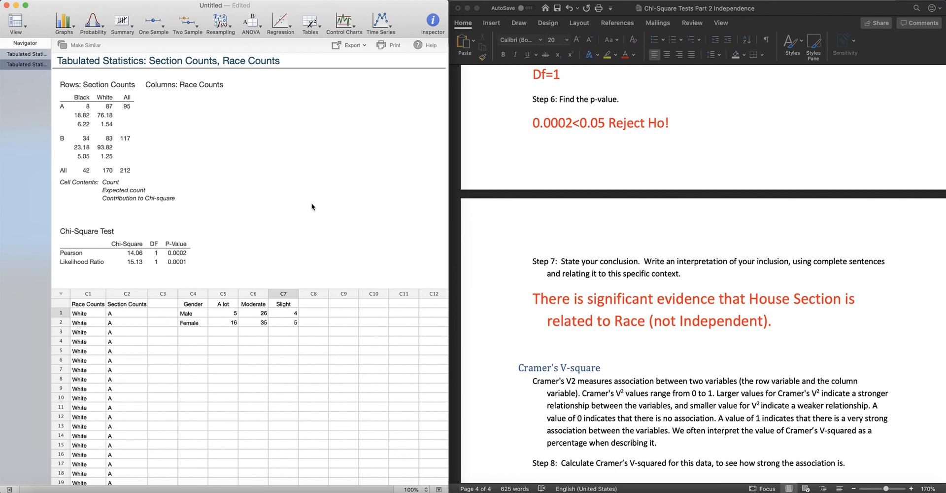
scroll(655, 363, down, 7)
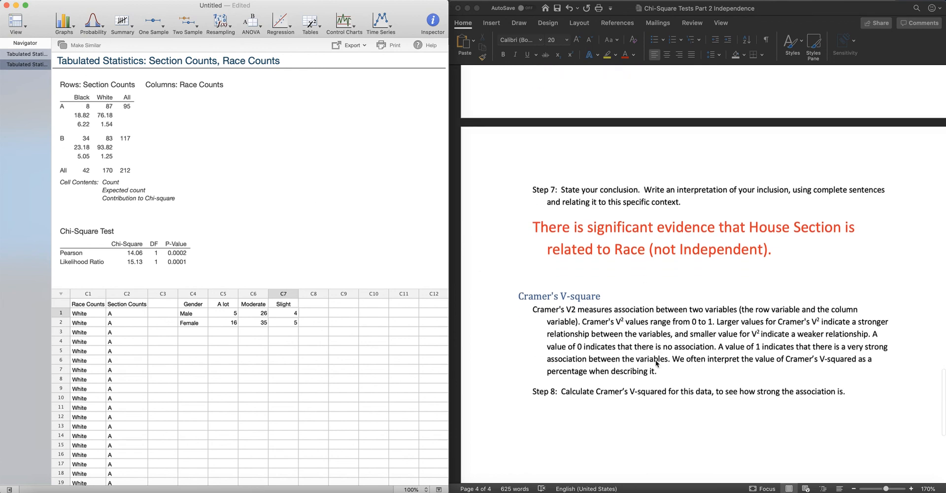
scroll(656, 363, down, 1)
scroll(656, 363, up, 1)
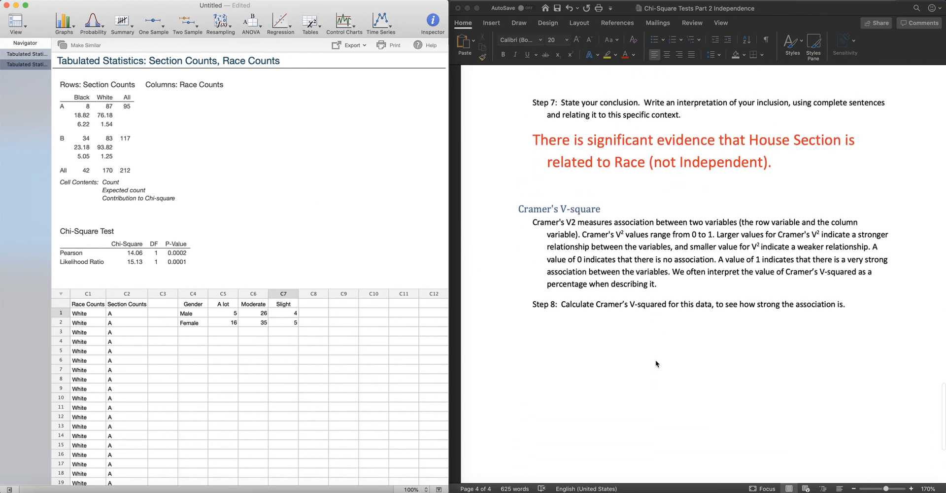
scroll(656, 363, down, 1)
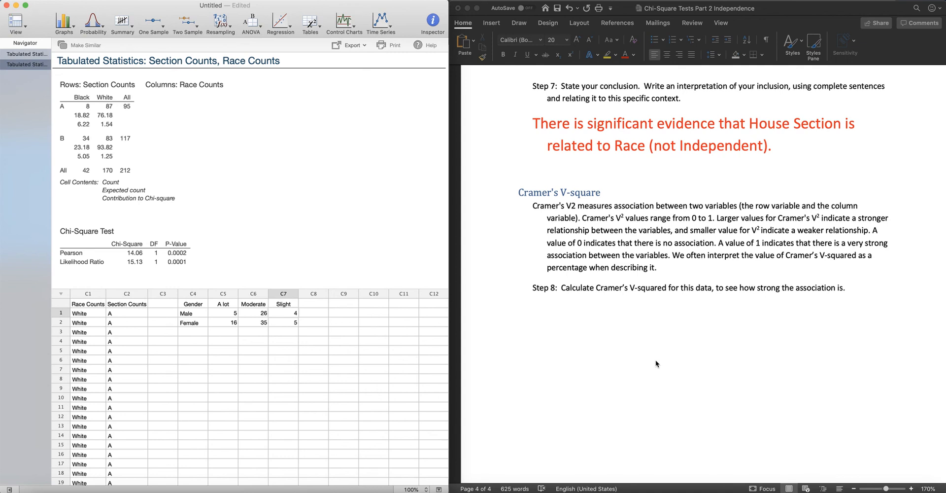
click(197, 0)
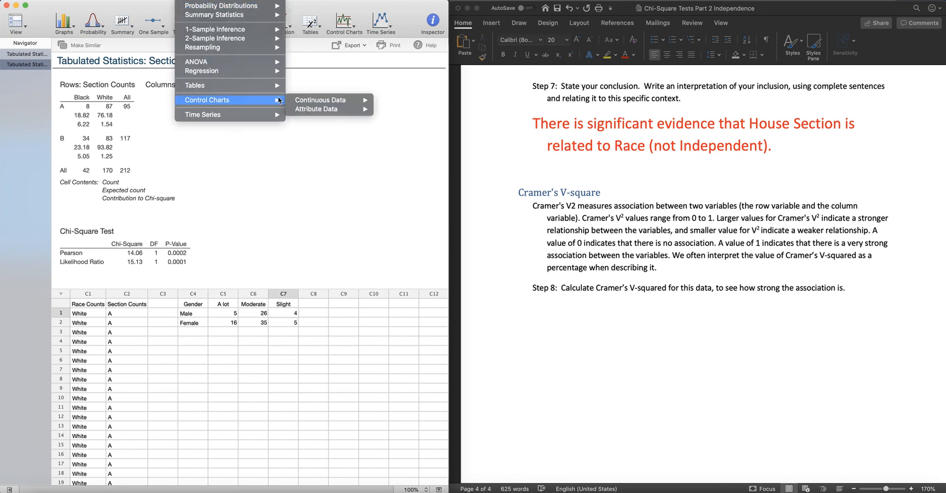
mouse_move(277, 91)
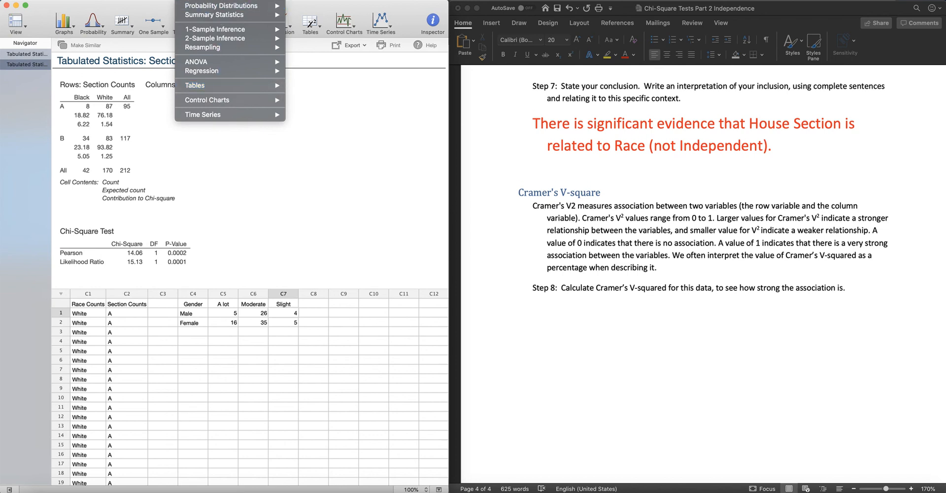
click(198, 0)
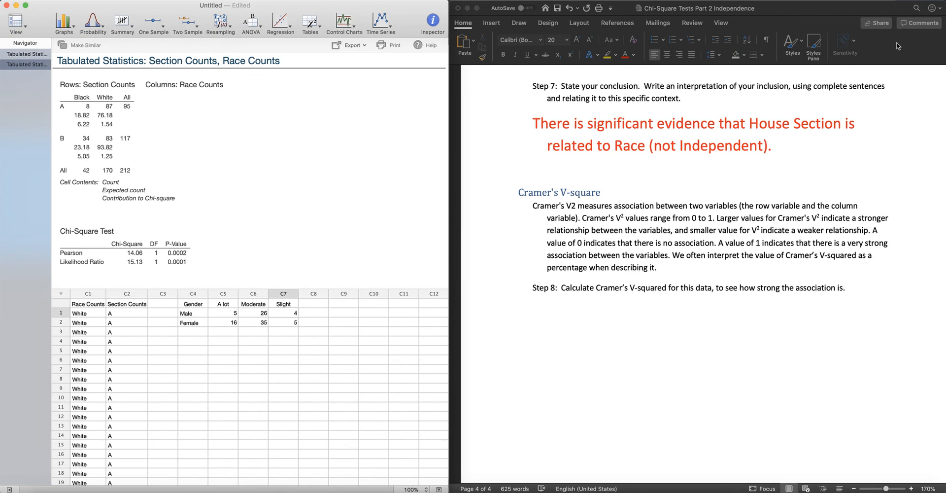
click(827, 1)
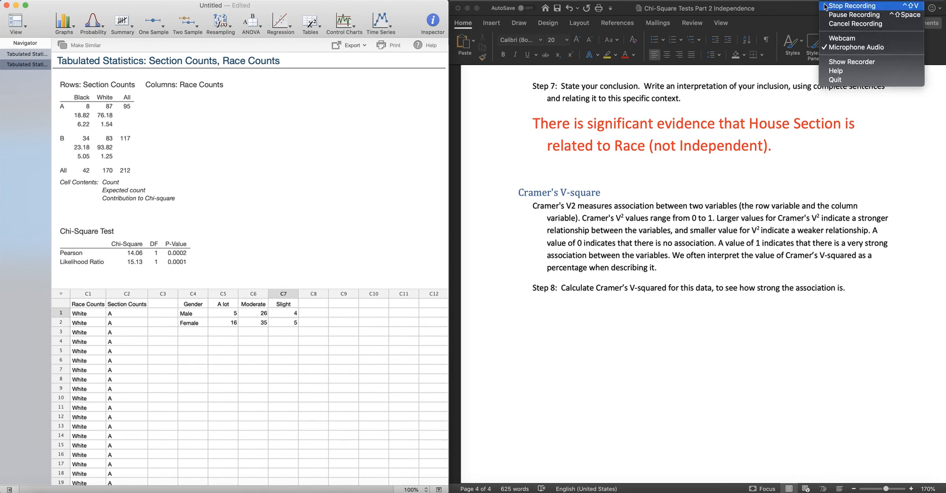
click(838, 6)
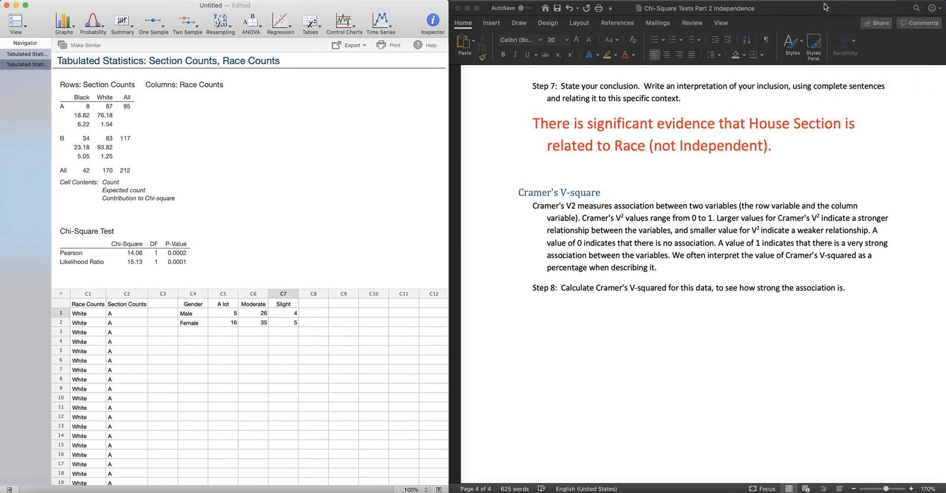